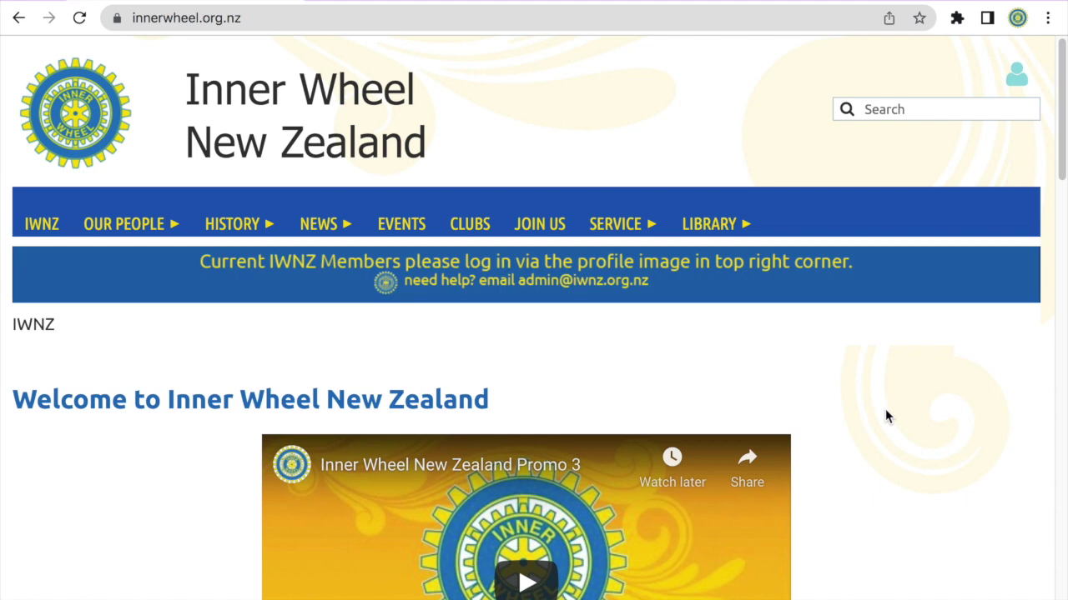
Check which member is logged in by highlighting the account name, then close the account options.
mouse_move(711, 230)
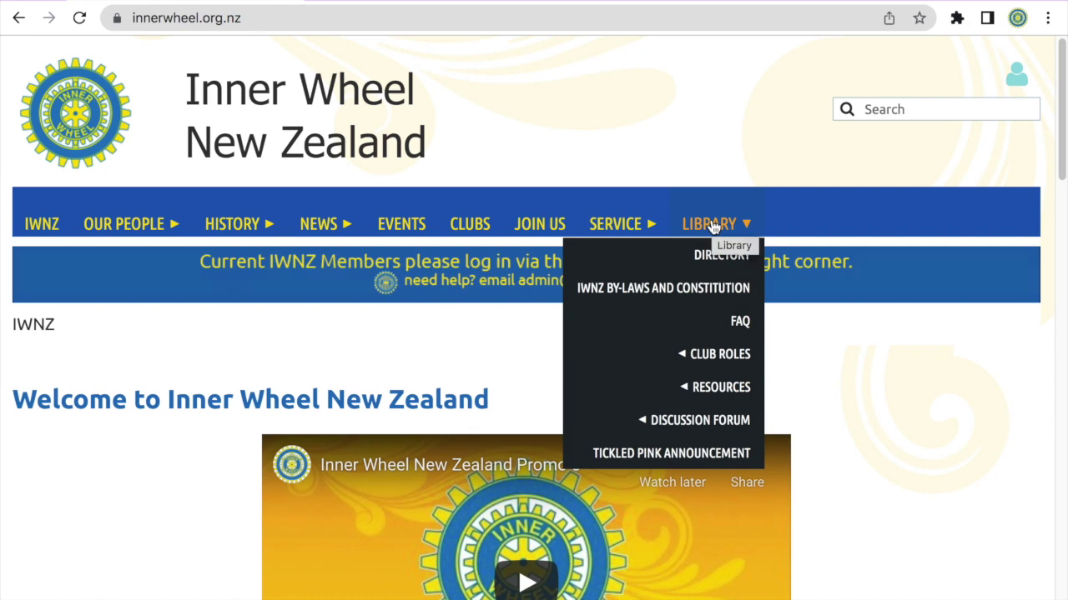
mouse_move(1024, 77)
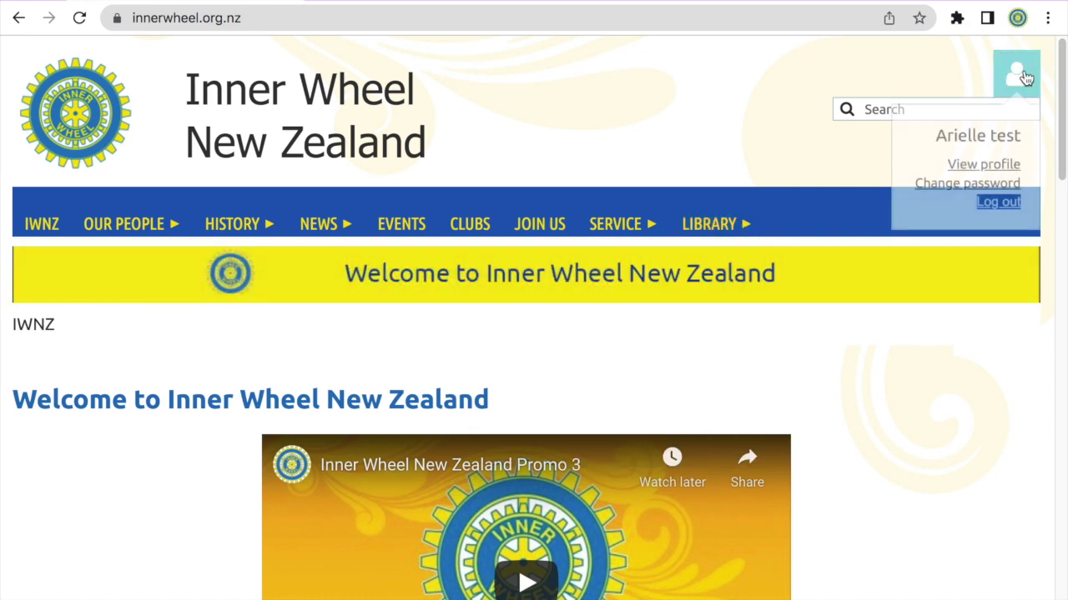
left_click(1023, 141)
left_click_drag(1025, 141, 934, 138)
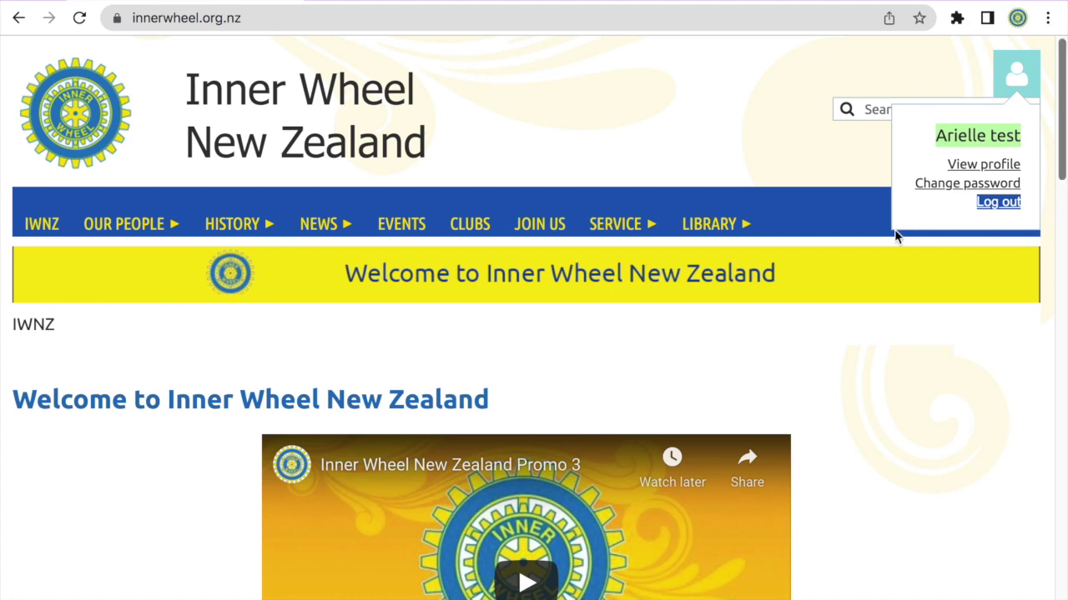
left_click(833, 392)
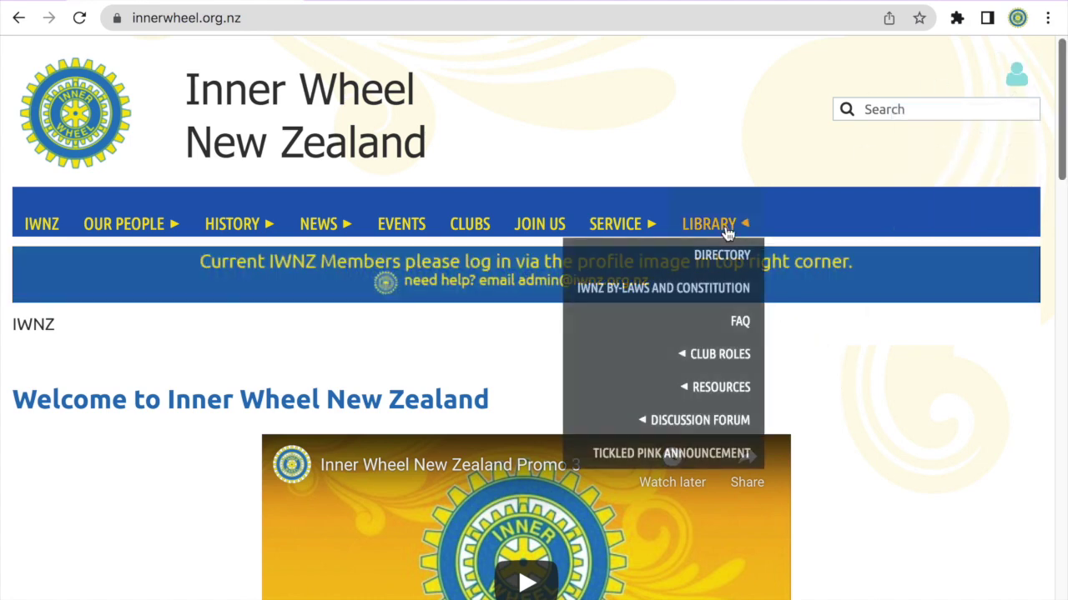
Open the Club Tools resources page and scroll down to the Service Records section.
mouse_move(715, 388)
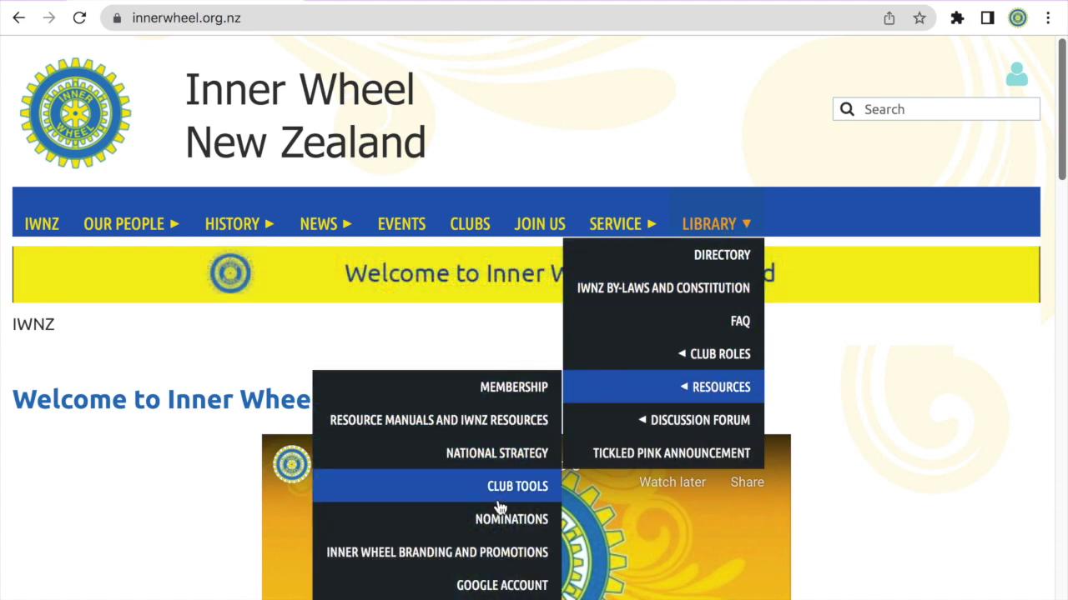
left_click(498, 503)
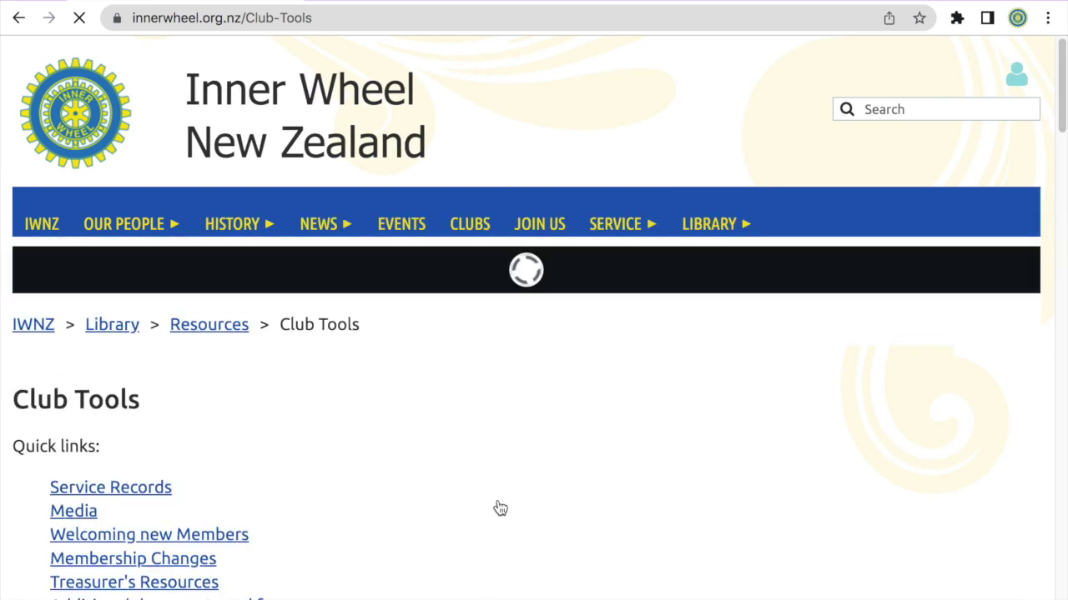
scroll(500, 509, "down", 1)
scroll(500, 508, "down", 3)
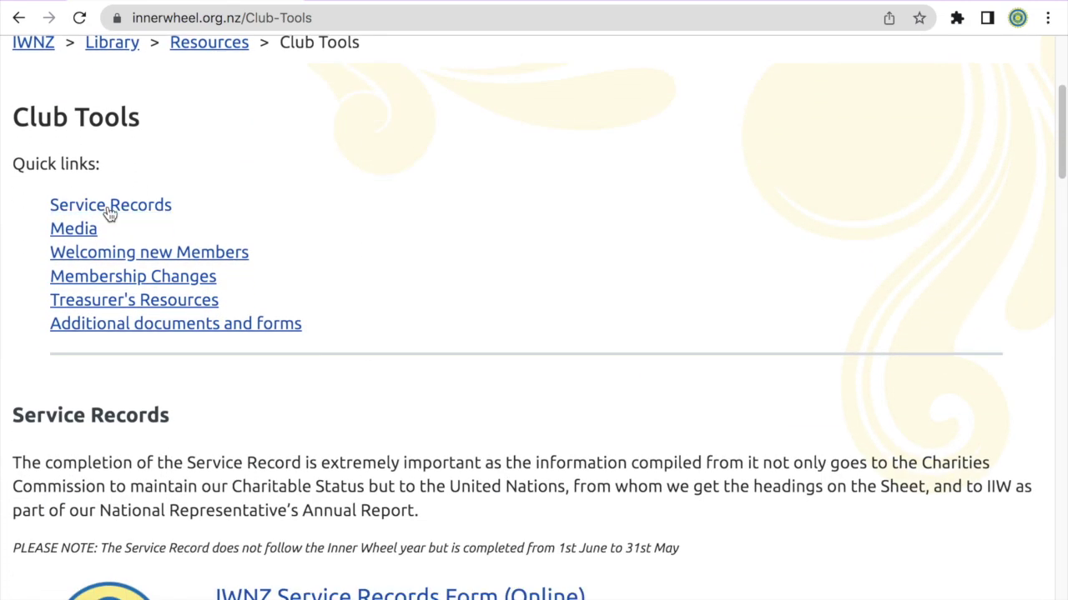
scroll(109, 213, "down", 3)
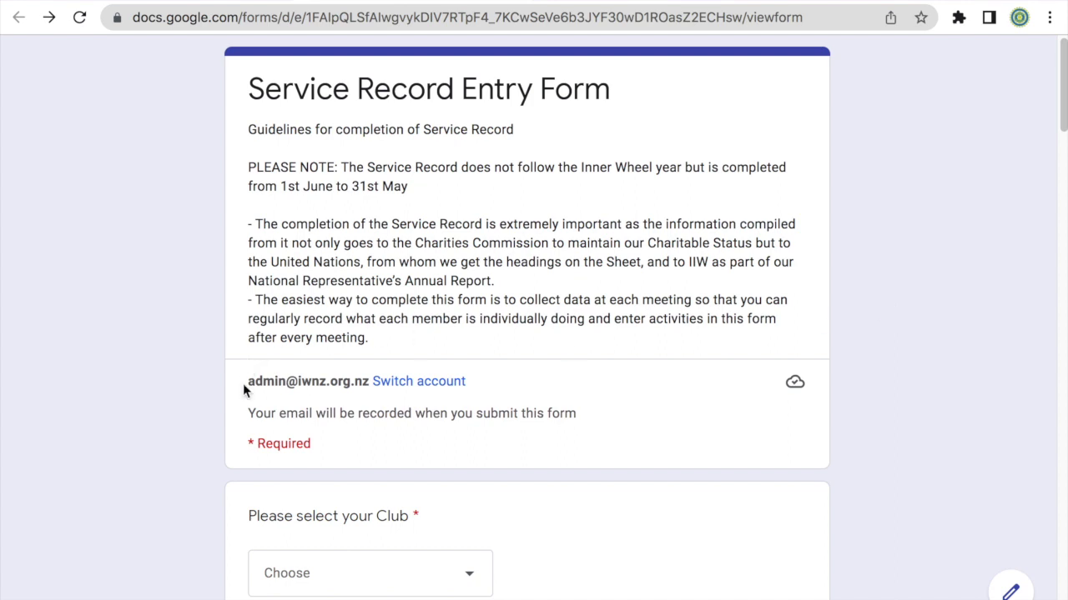
Highlight the signed-in account line that the form will record.
left_click_drag(346, 377, 472, 392)
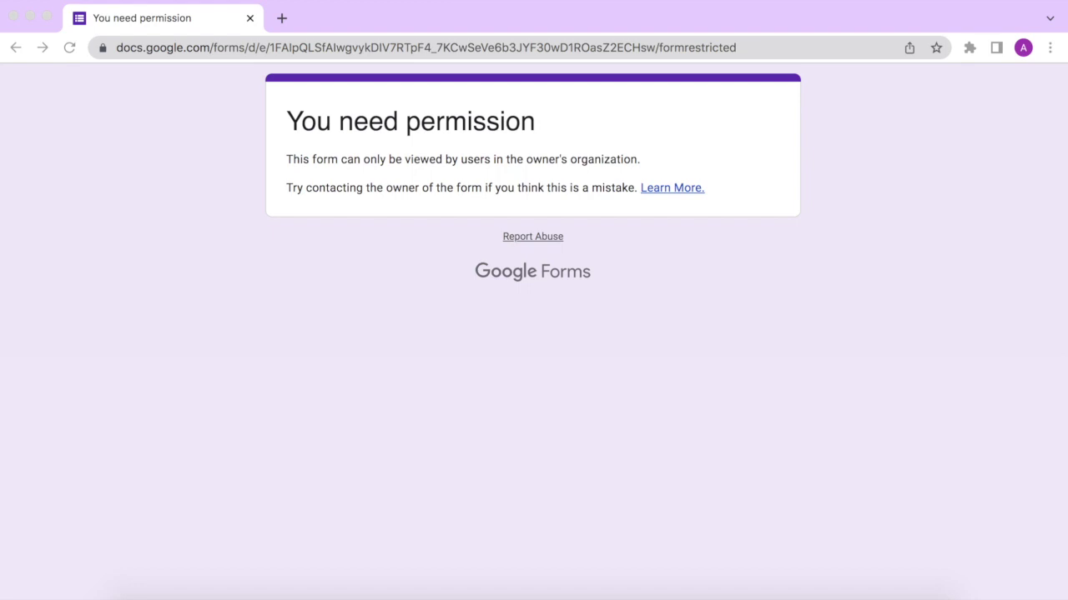
Open Gmail in a new tab and sign in with the organization admin account and its password.
left_click(281, 19)
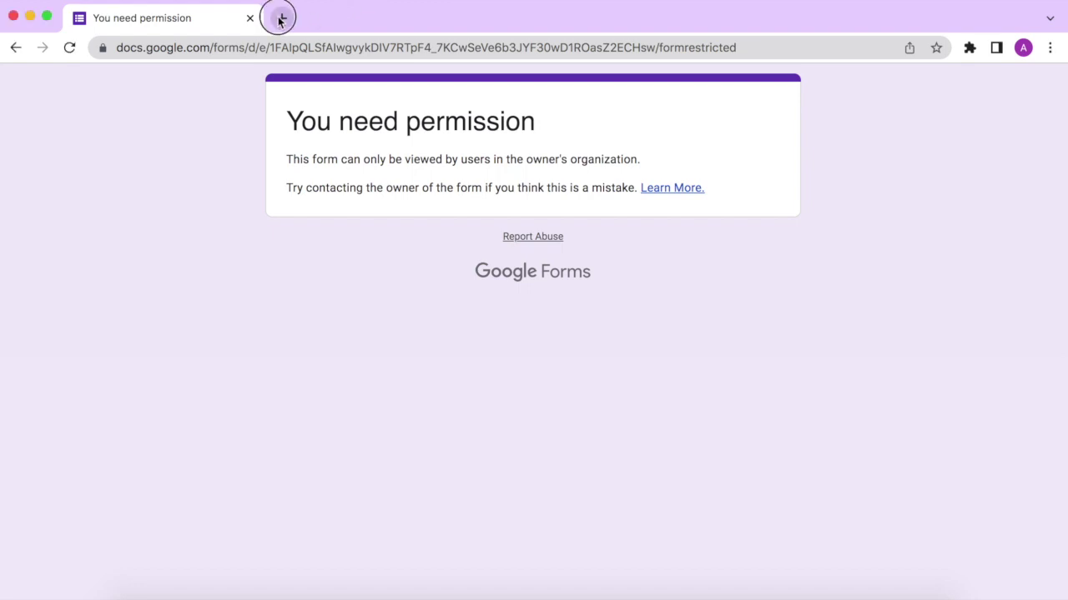
type("g")
key("Return")
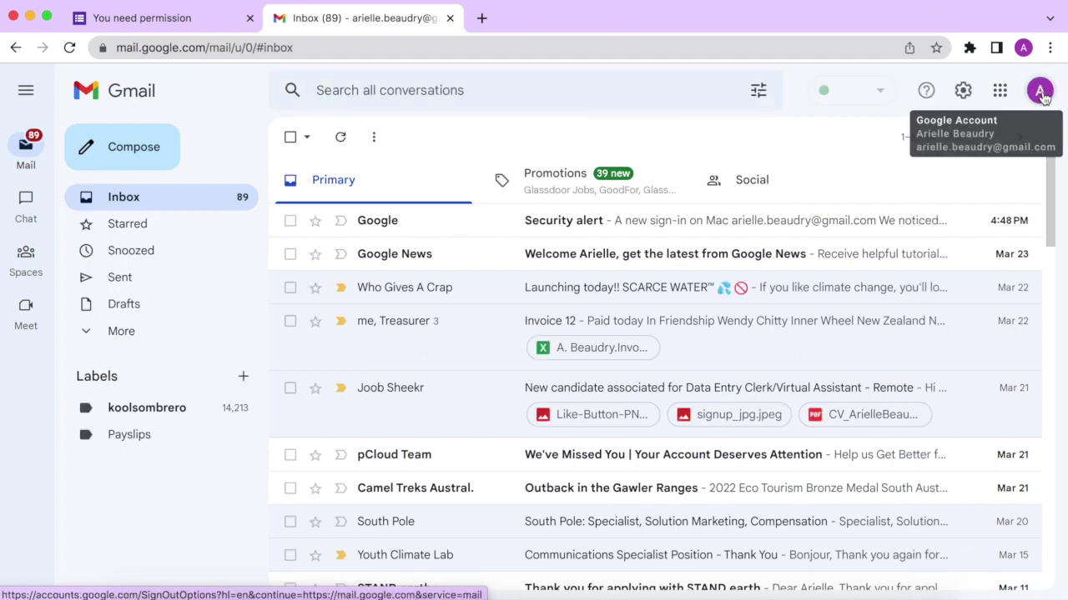
left_click(1040, 92)
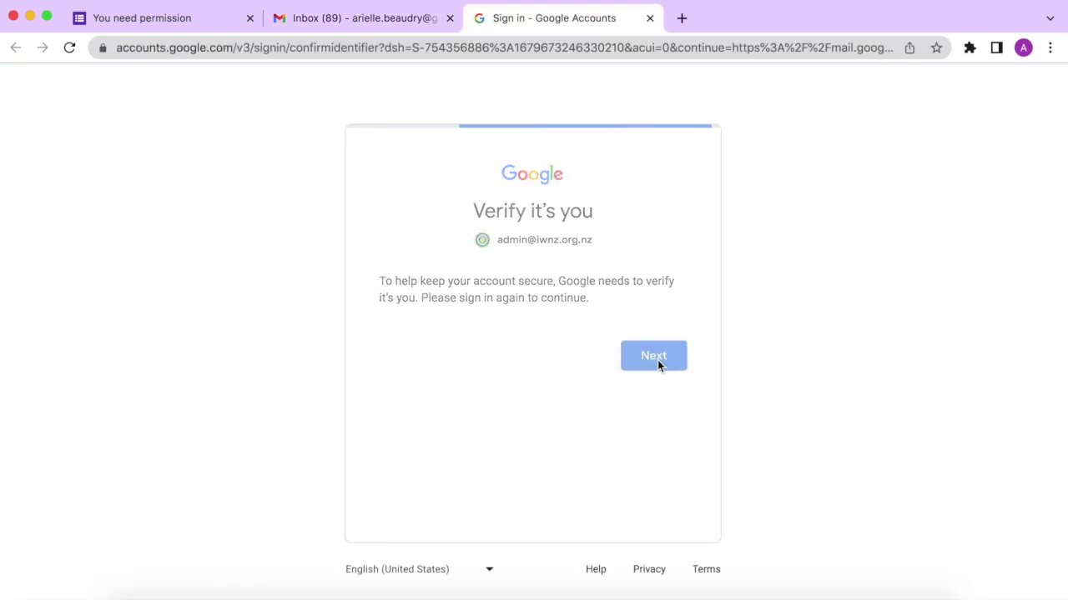
type("***")
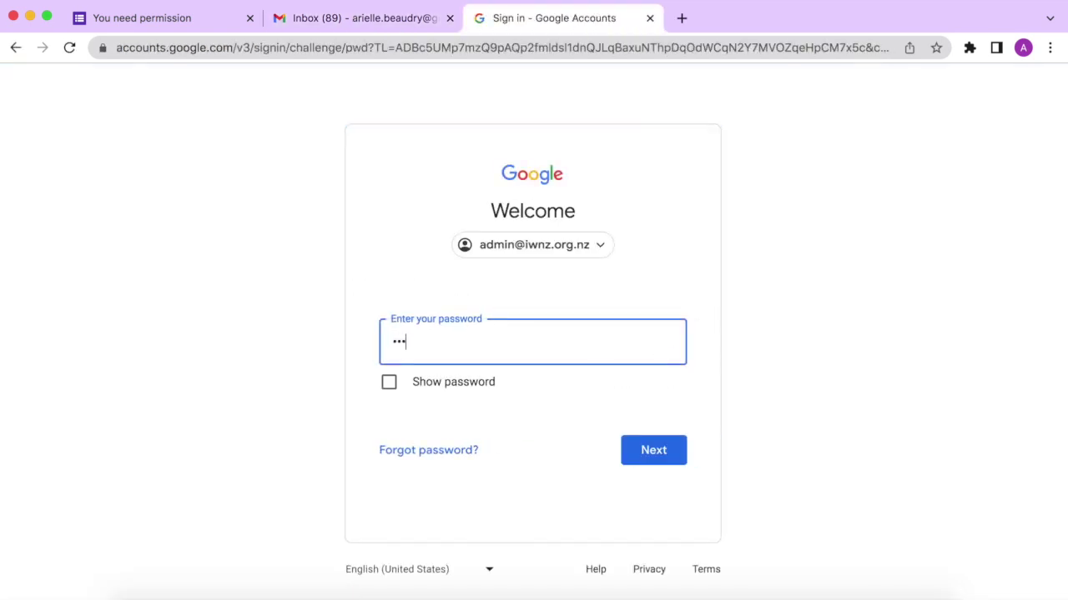
type("******")
key("Return")
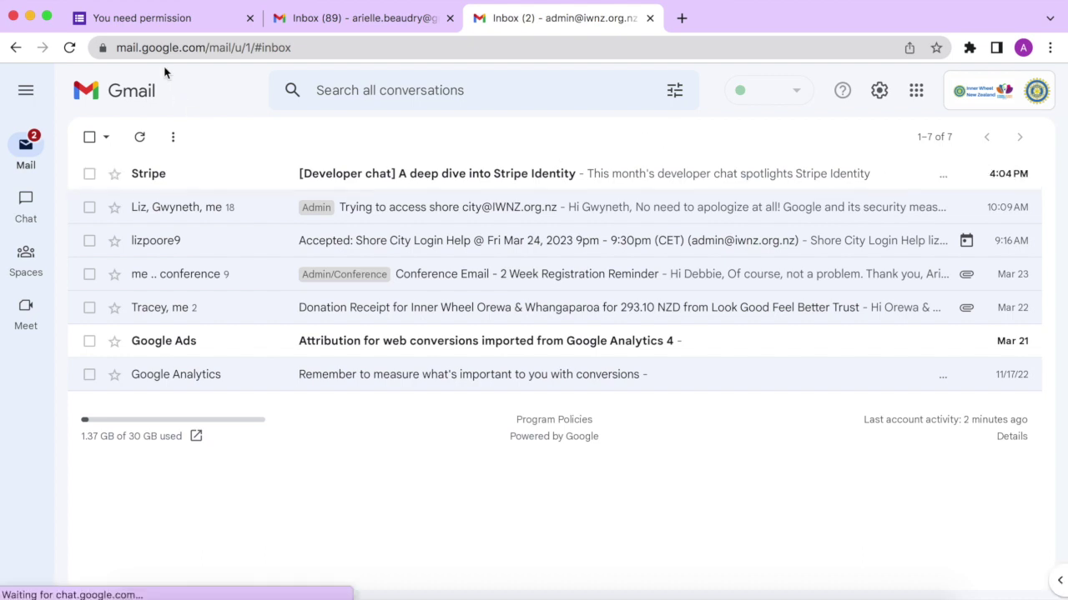
left_click(155, 21)
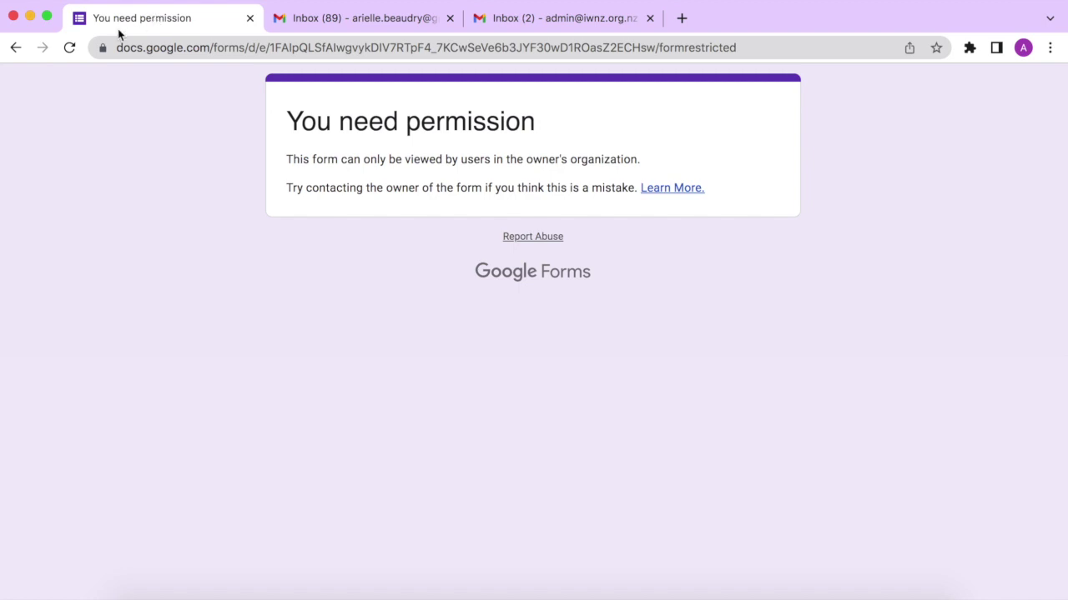
Reload the permission page so the Service Record Entry Form opens under the organization account.
left_click(70, 49)
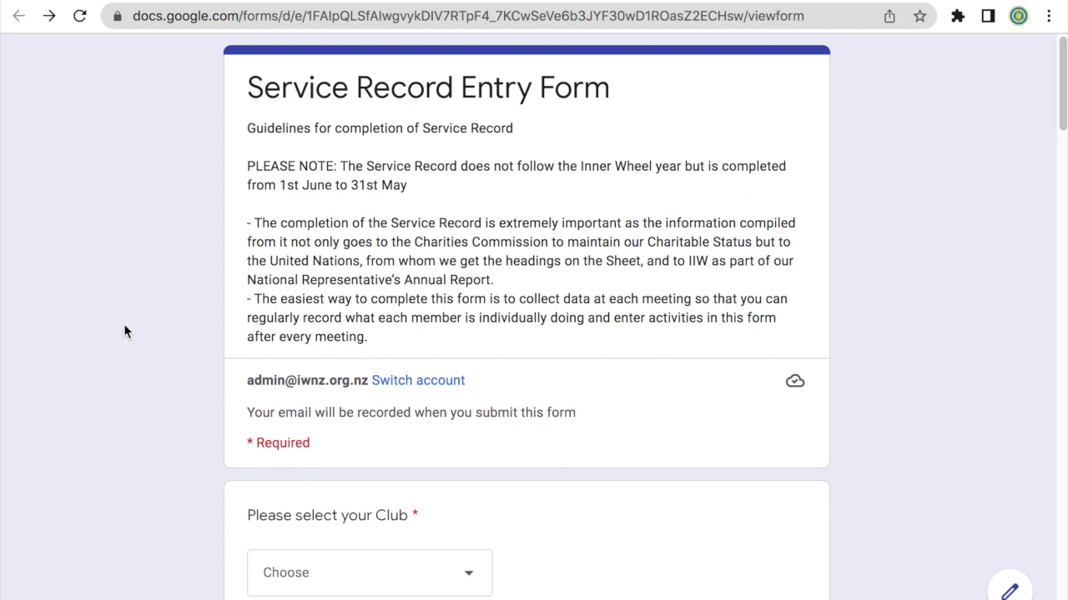
scroll(128, 331, "down", 2)
Set club to Aotea, district to NZ291, and charity to Cancer Society.
left_click(333, 436)
left_click(309, 204)
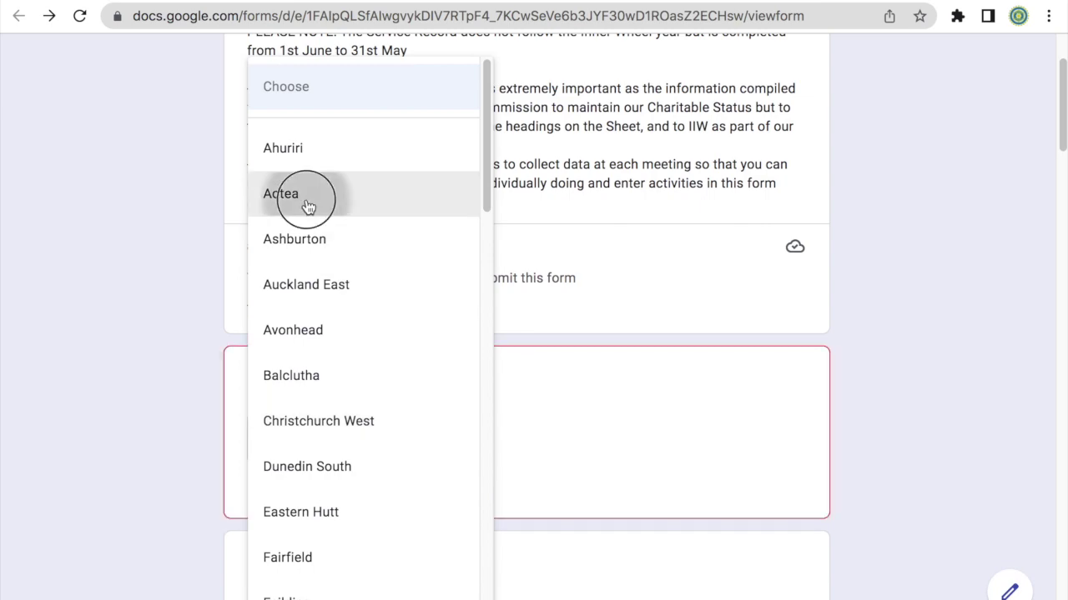
left_click(256, 579)
scroll(190, 458, "down", 3)
scroll(190, 458, "down", 4)
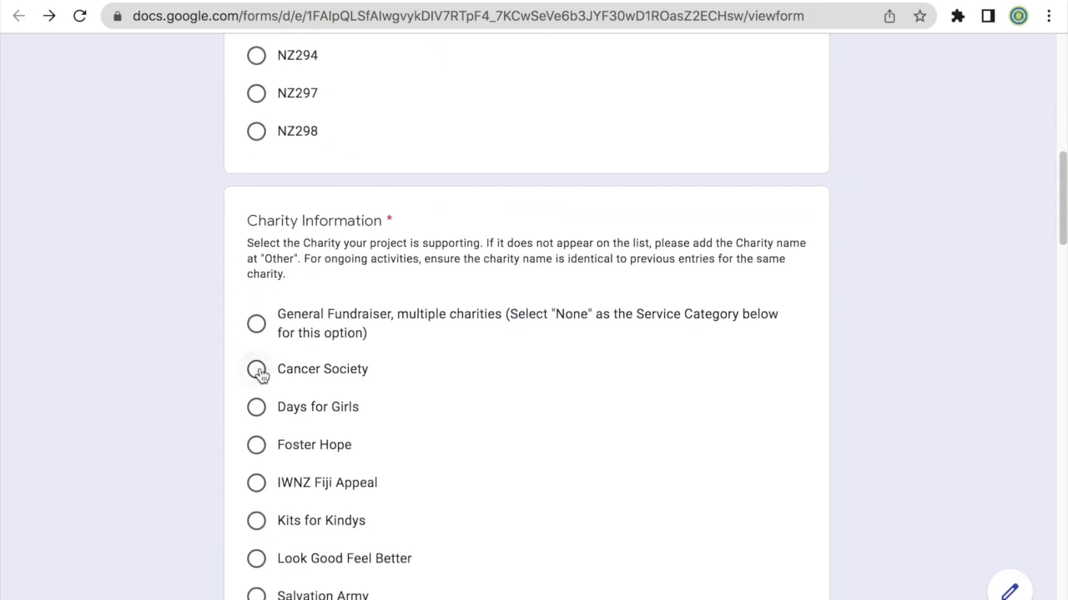
left_click(258, 371)
scroll(164, 354, "down", 6)
scroll(165, 358, "down", 1)
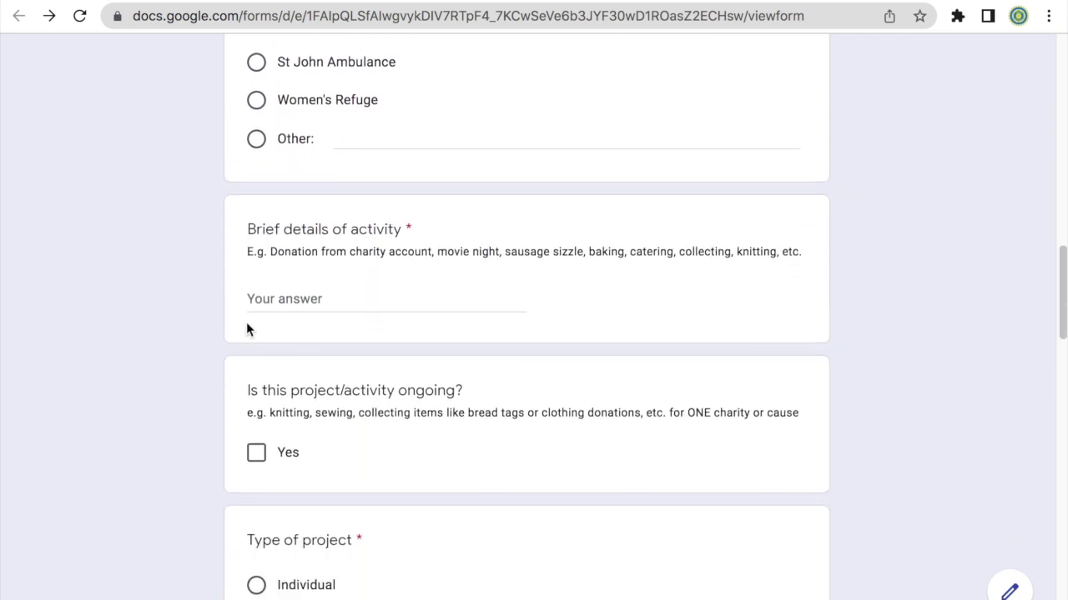
Enter 'Donation from charity account' as the brief details and mark the project type as Club.
left_click(301, 305)
type("Don")
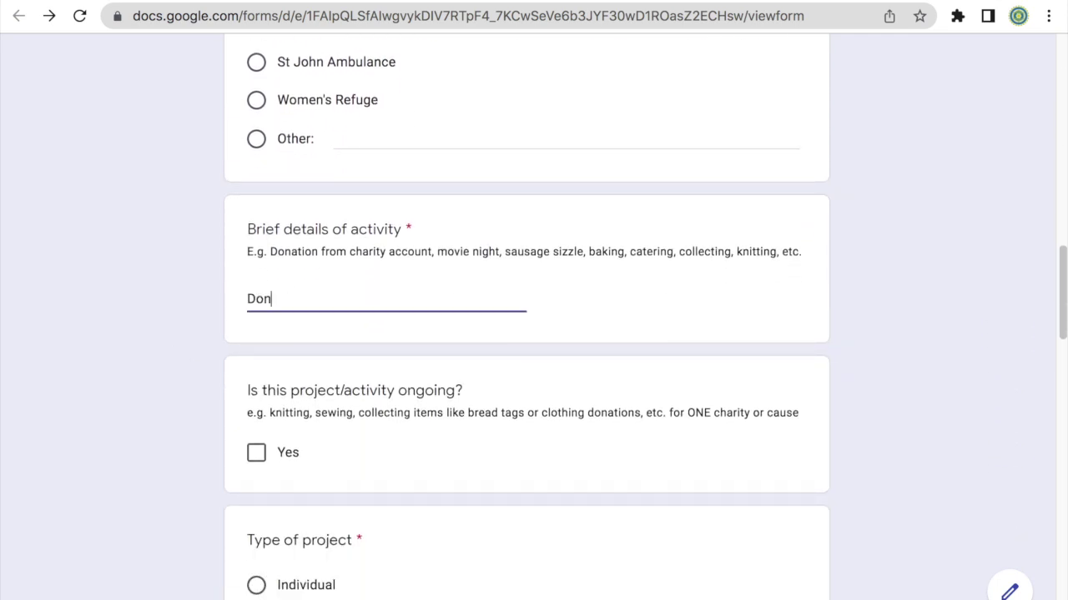
type("ation from charity ")
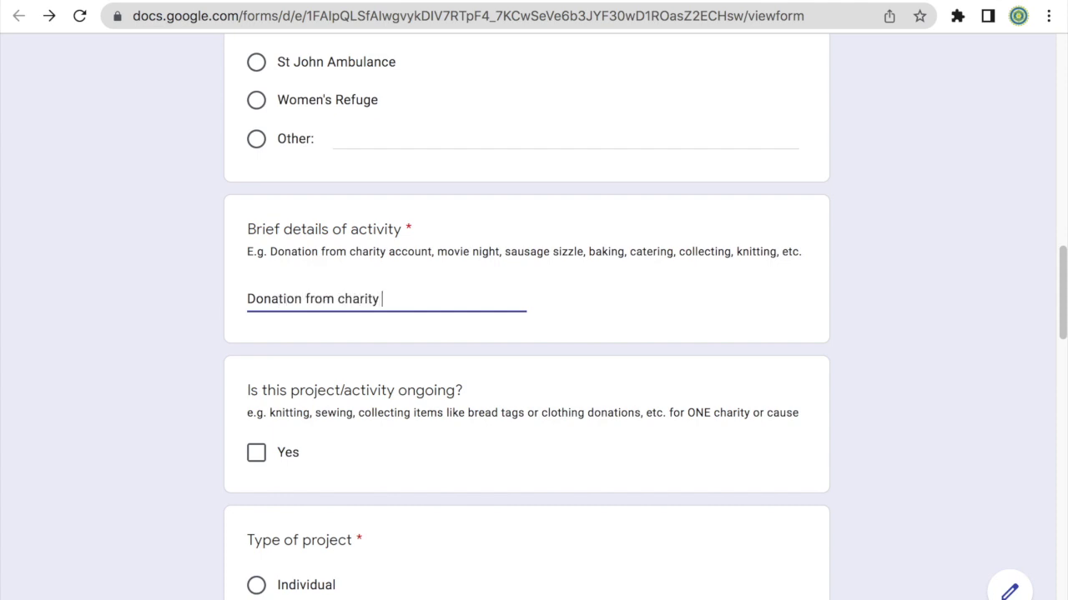
type("account")
scroll(371, 286, "down", 1)
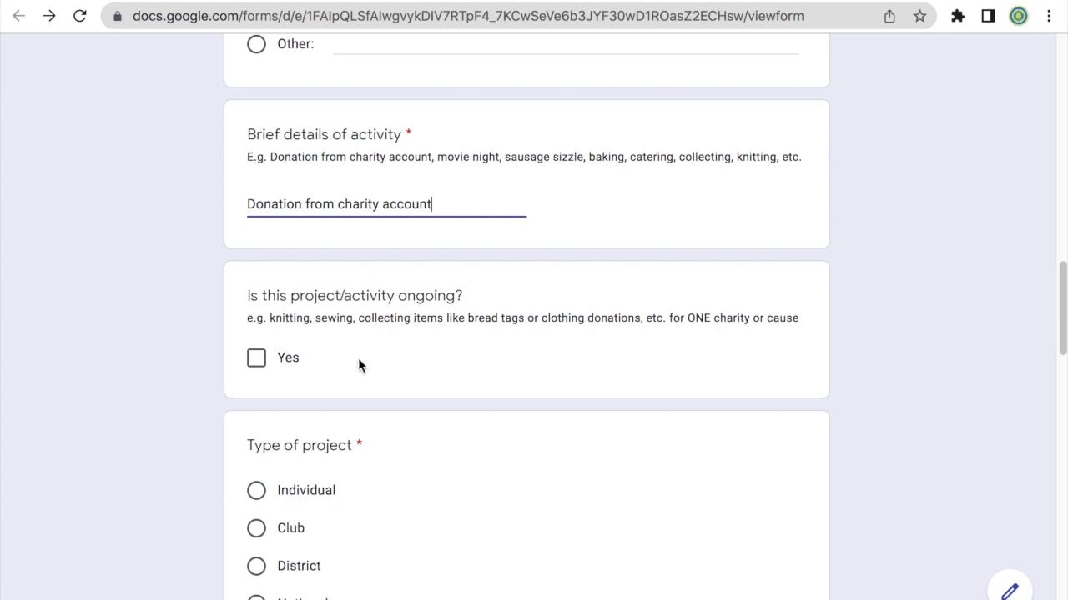
scroll(358, 364, "down", 3)
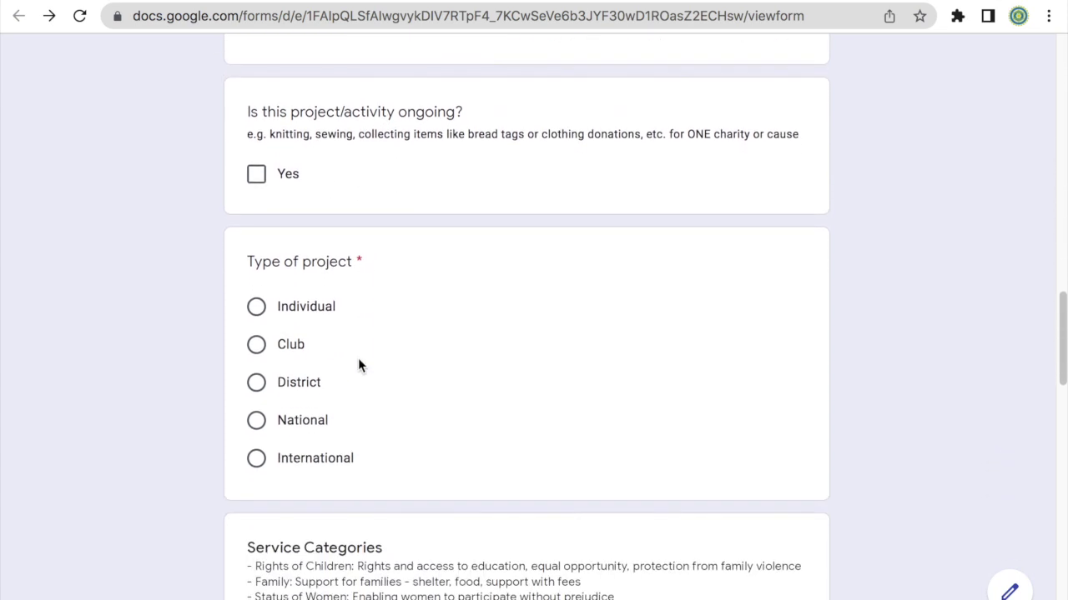
left_click(256, 344)
scroll(255, 357, "down", 4)
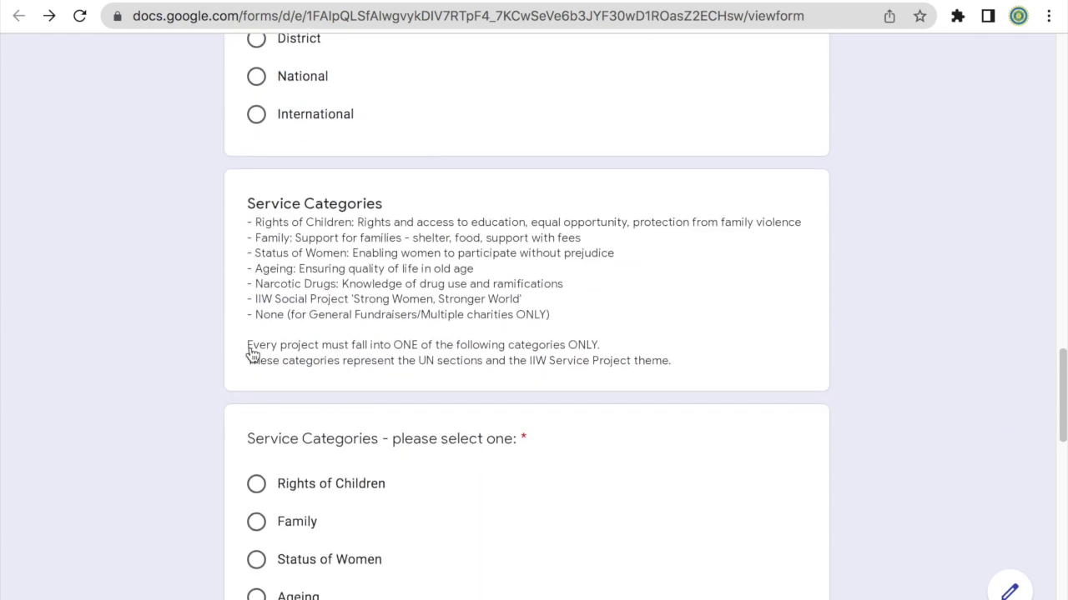
scroll(251, 354, "down", 2)
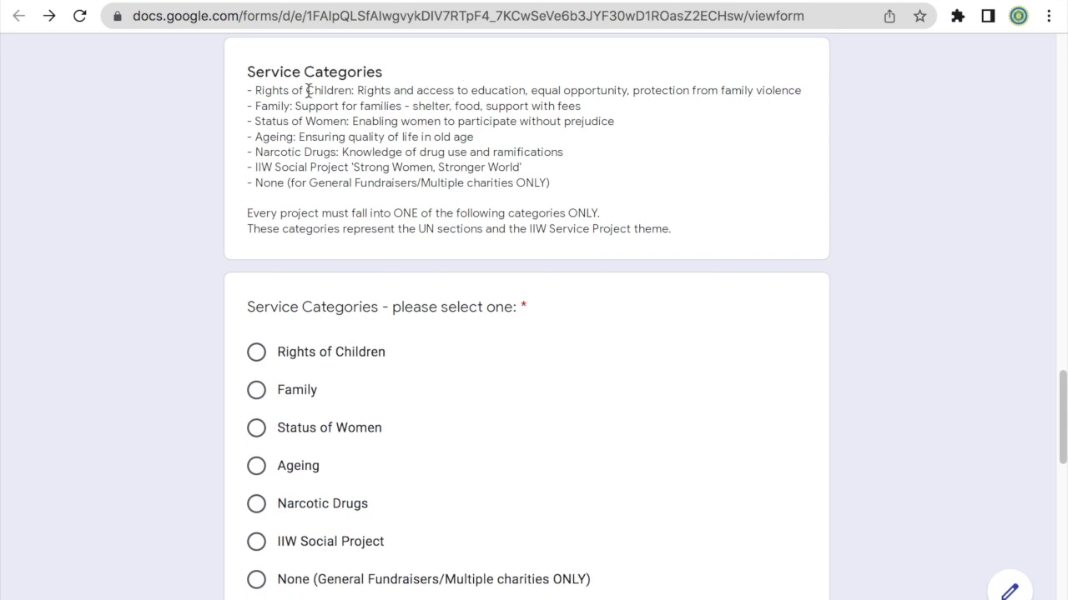
scroll(305, 227, "down", 1)
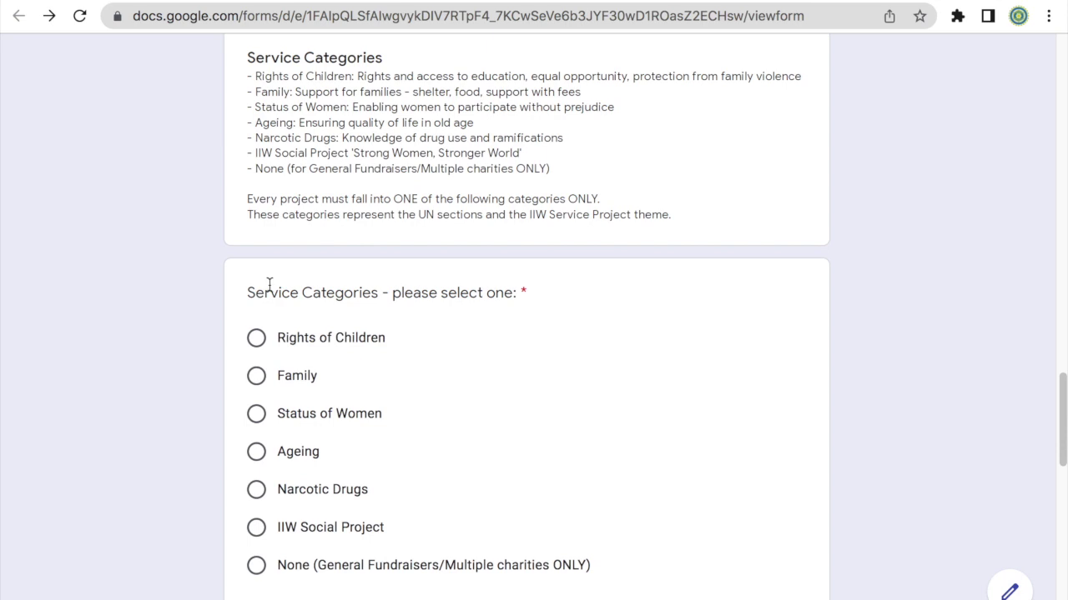
Choose Status of Women as service category, enter 500 as total donated, and submit.
left_click(256, 414)
scroll(258, 422, "down", 1)
scroll(258, 421, "down", 6)
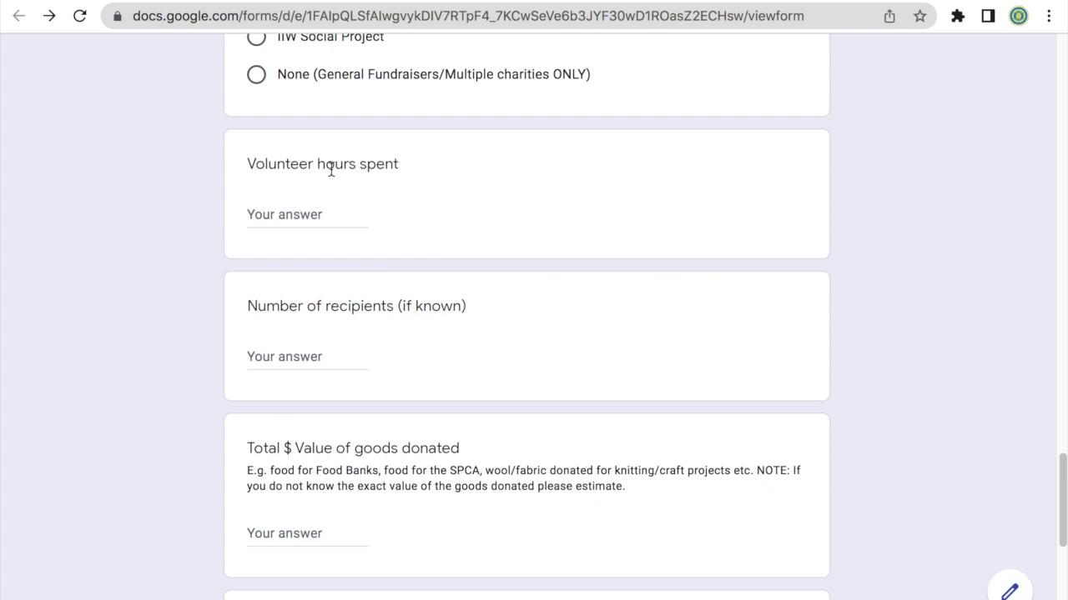
scroll(331, 169, "down", 2)
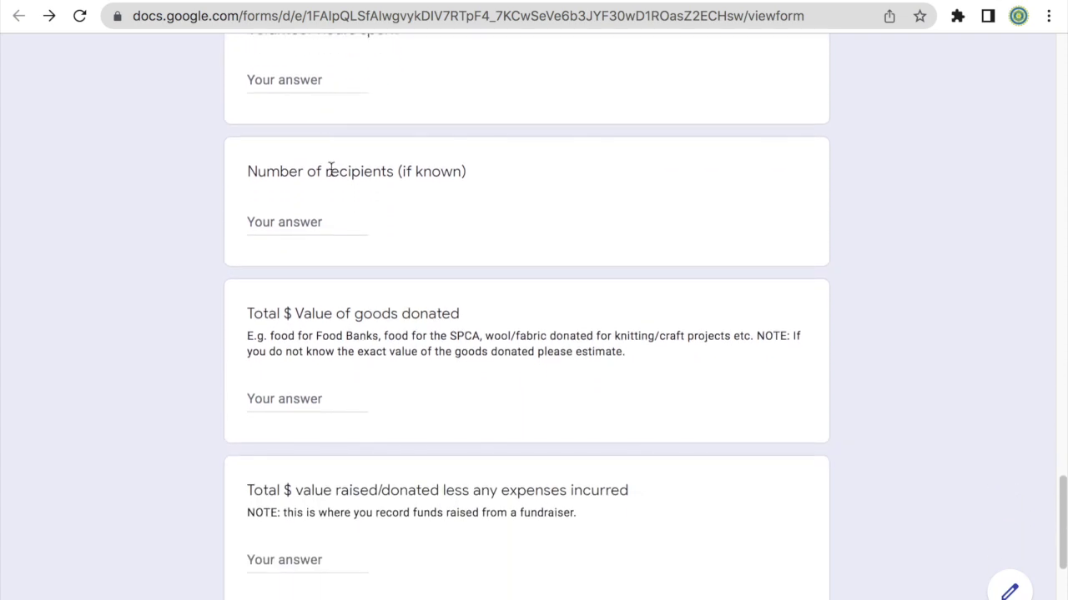
scroll(331, 169, "down", 3)
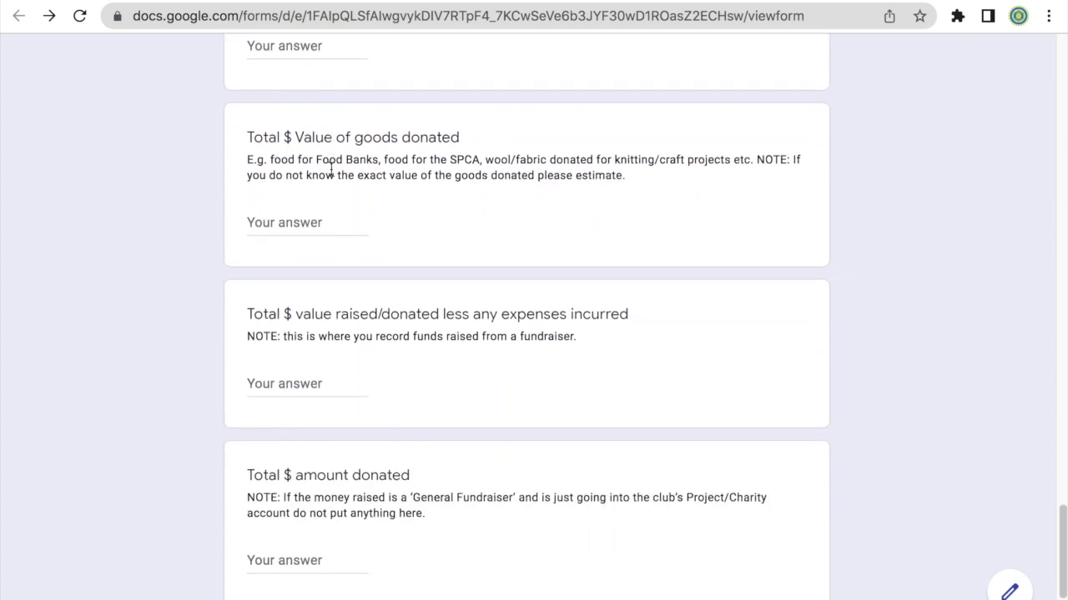
scroll(331, 169, "down", 2)
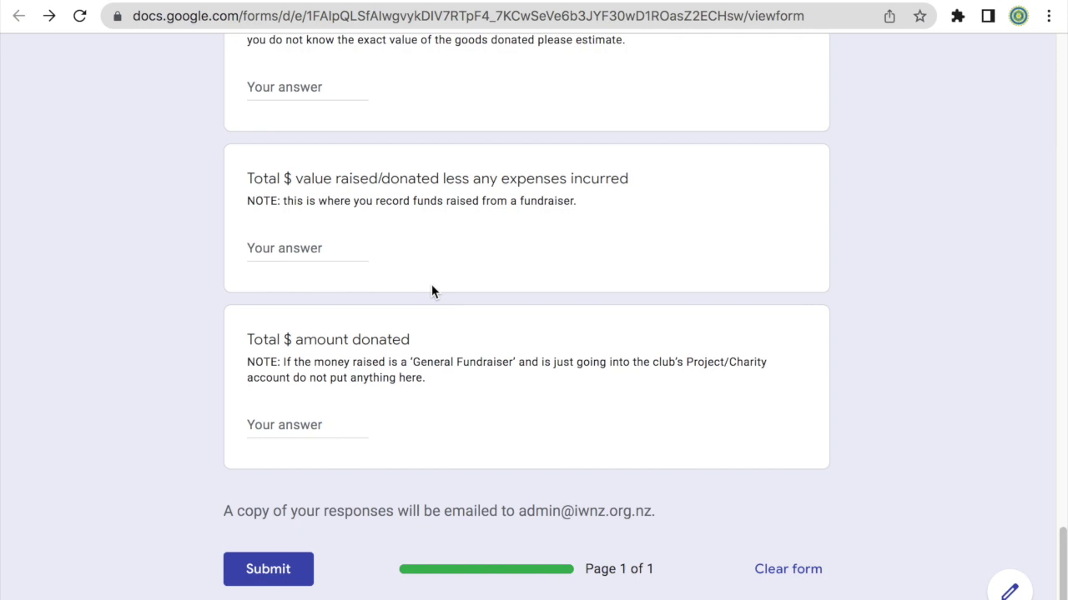
left_click(299, 424)
type("500")
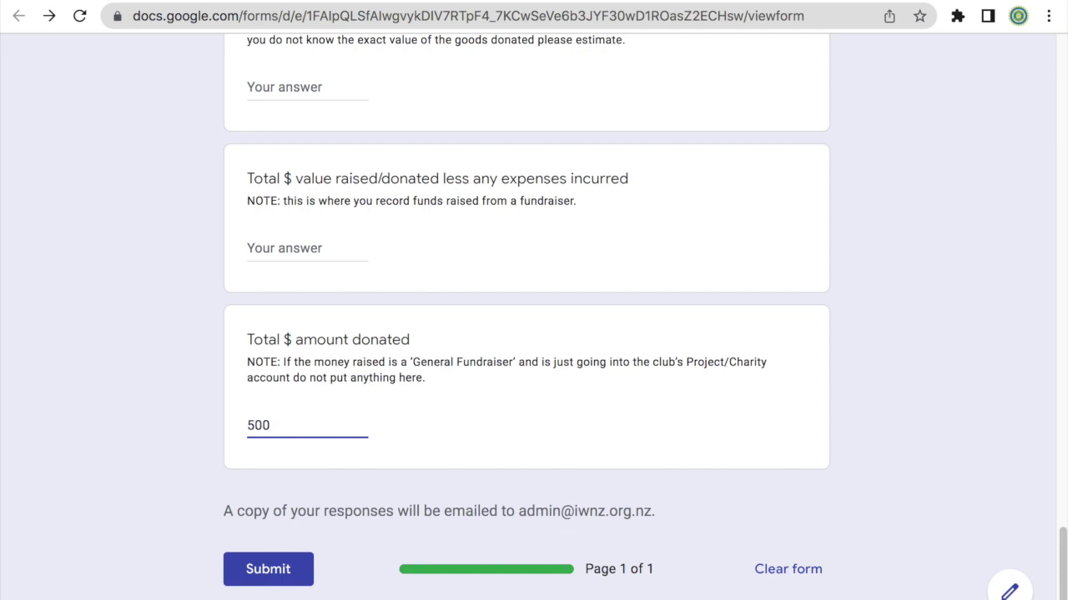
left_click(265, 573)
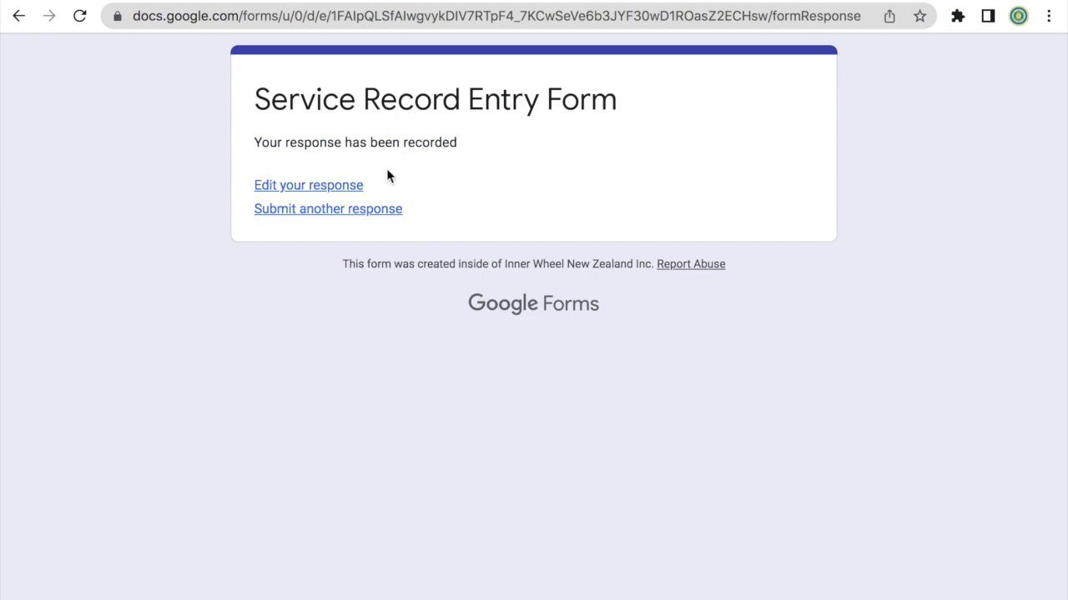
Reopen the submitted donation response for editing.
left_click(338, 187)
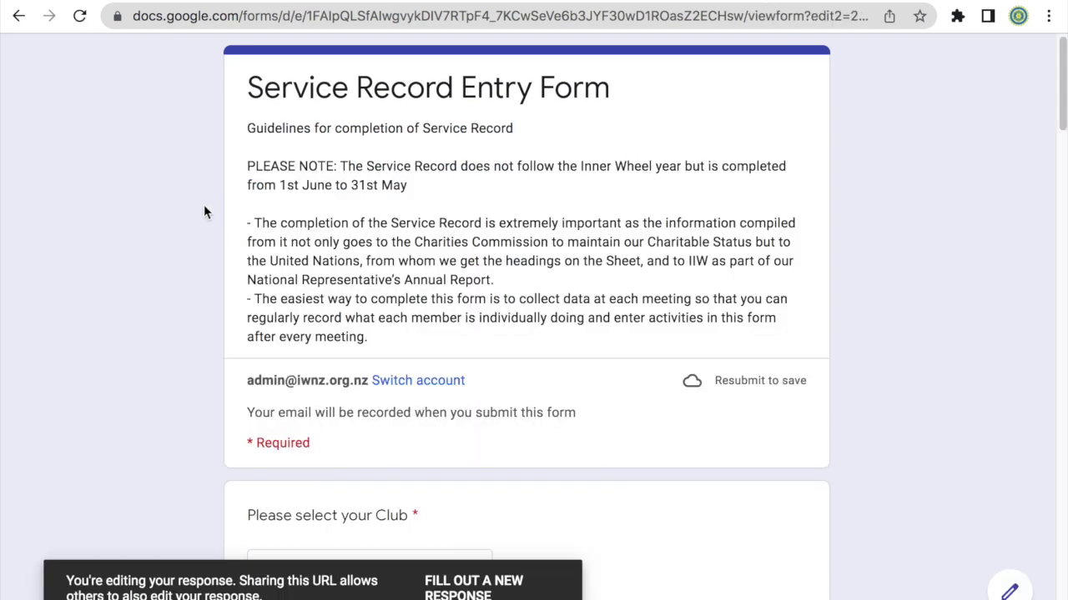
Change the total donated from 500 to 550, resubmit, and begin a new blank response.
scroll(203, 213, "down", 15)
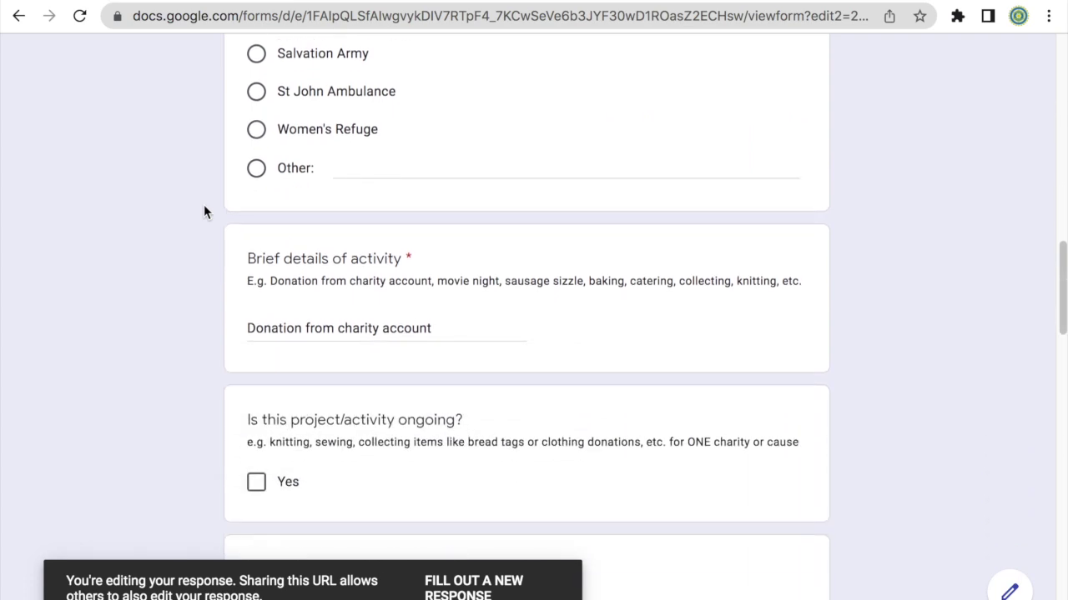
scroll(203, 213, "down", 20)
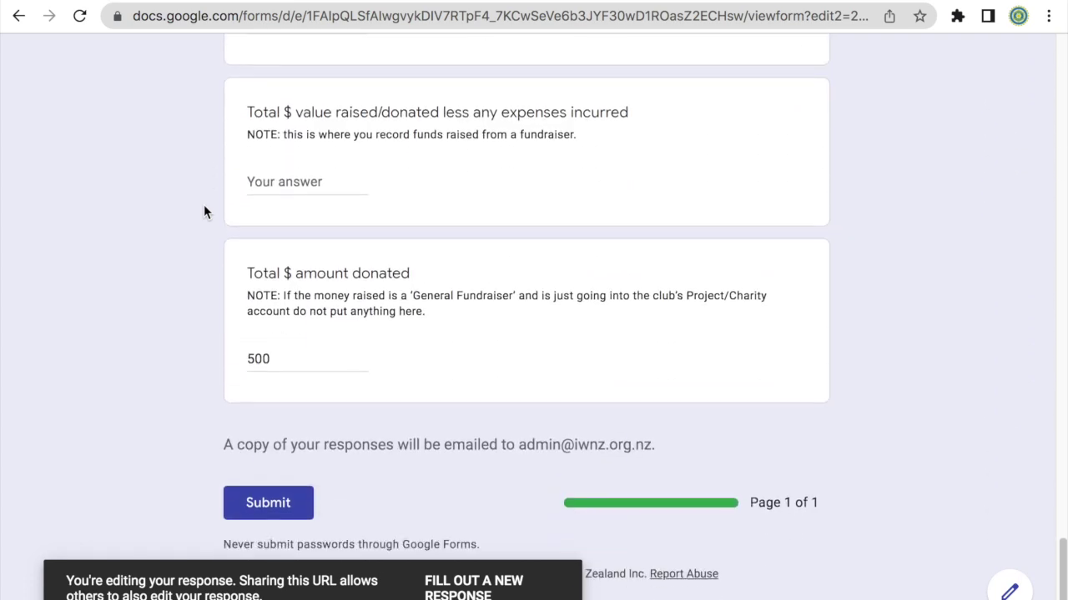
left_click(258, 342)
key("BackSpace")
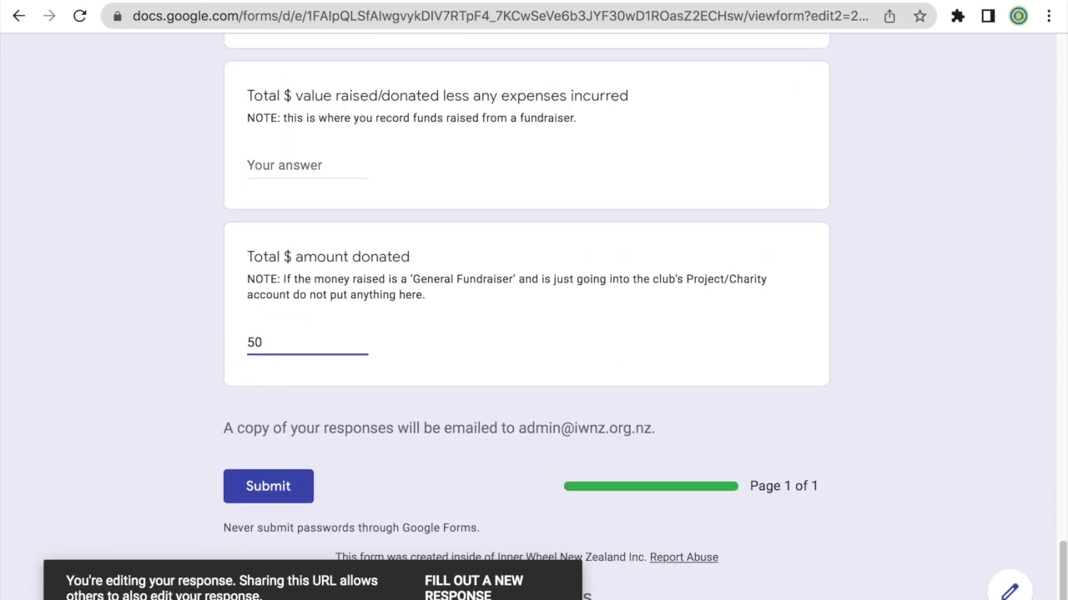
type("5")
left_click(251, 488)
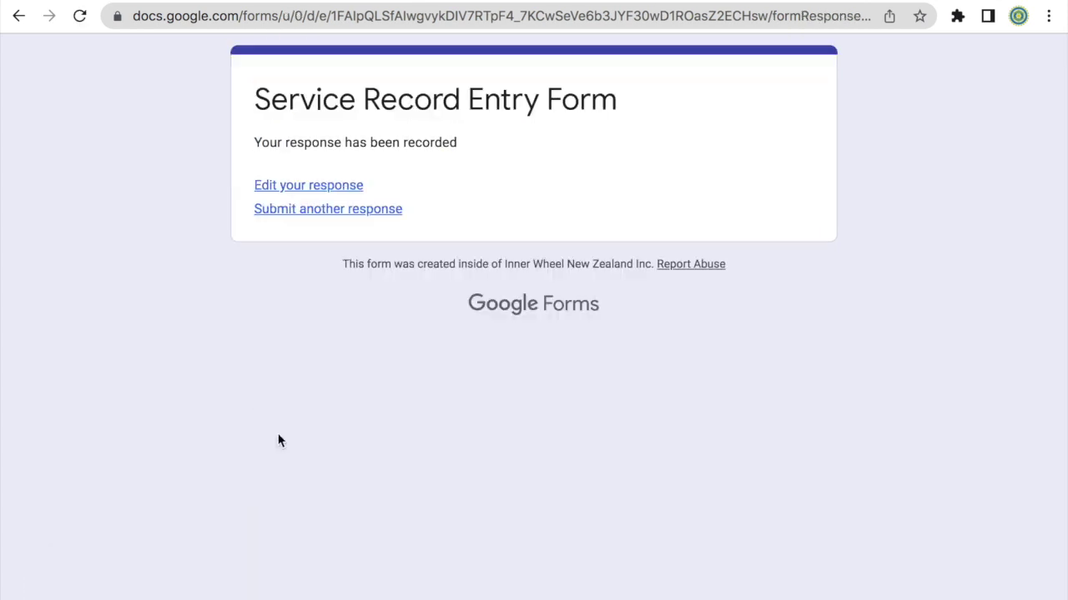
left_click(394, 211)
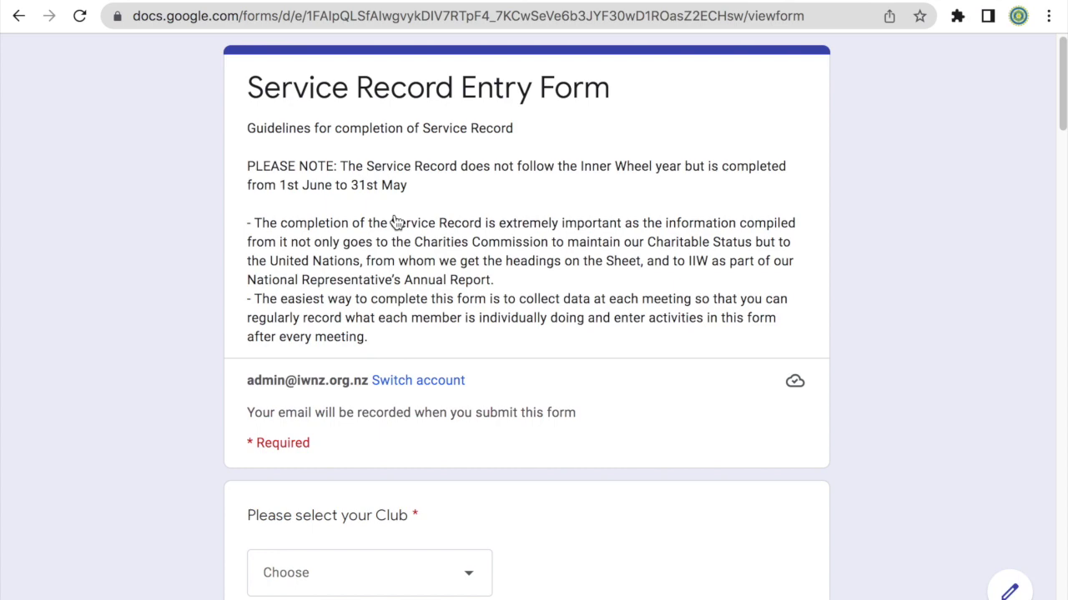
Set club to Aotea, district to NZ291, and charity to General Fundraiser (multiple charities).
left_click(306, 572)
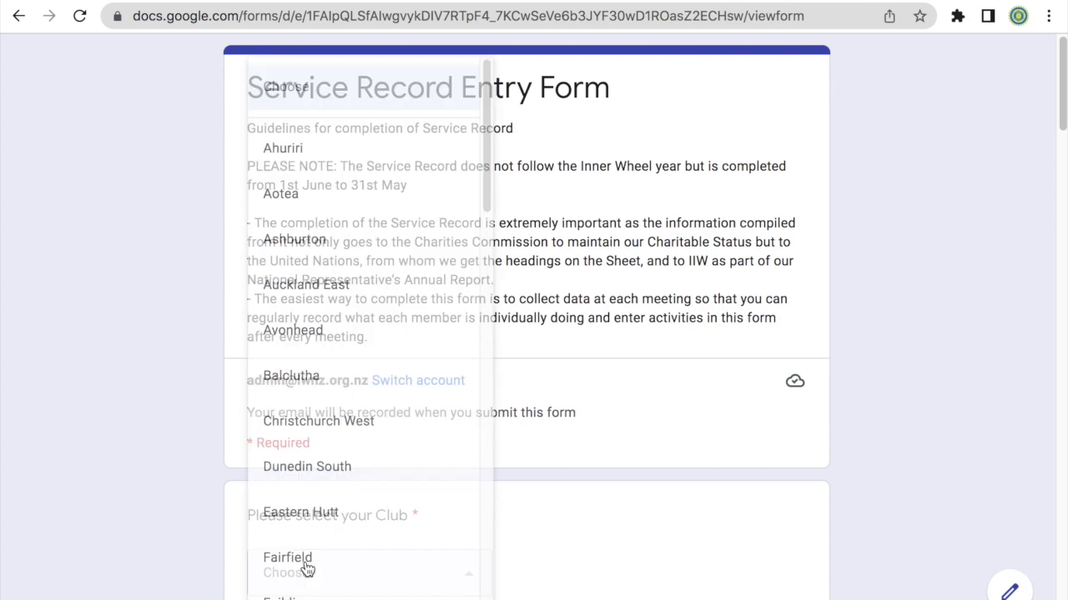
left_click(310, 200)
scroll(198, 295, "down", 5)
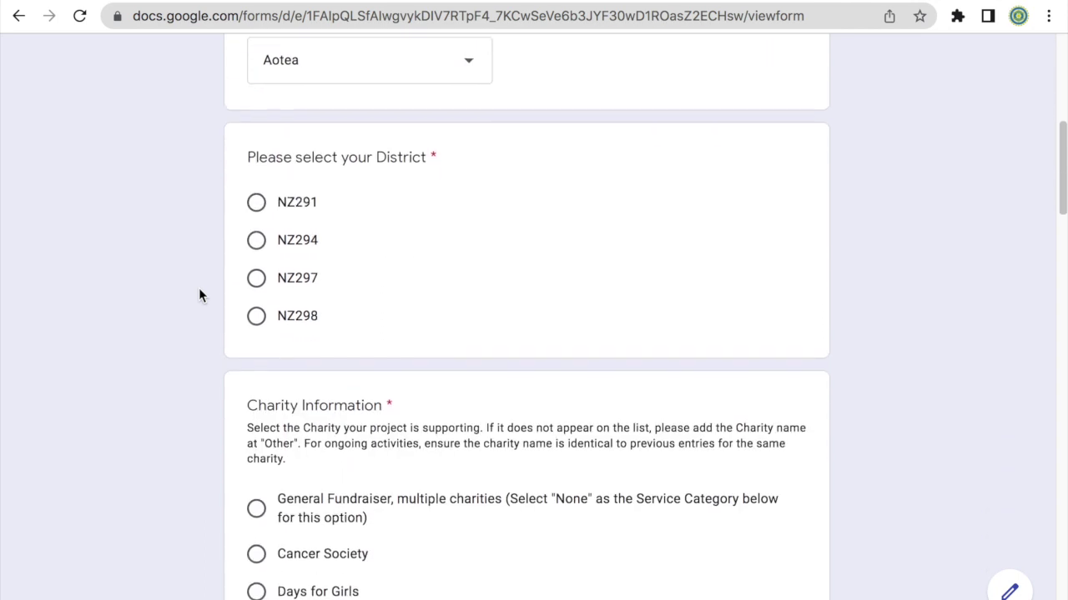
left_click(258, 204)
scroll(161, 267, "down", 4)
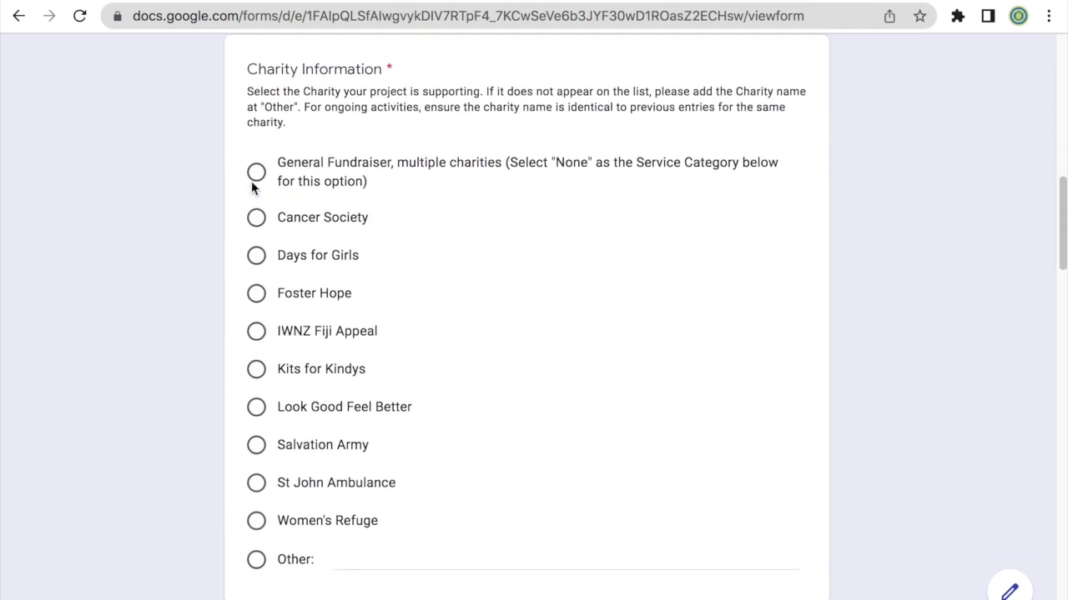
left_click(259, 173)
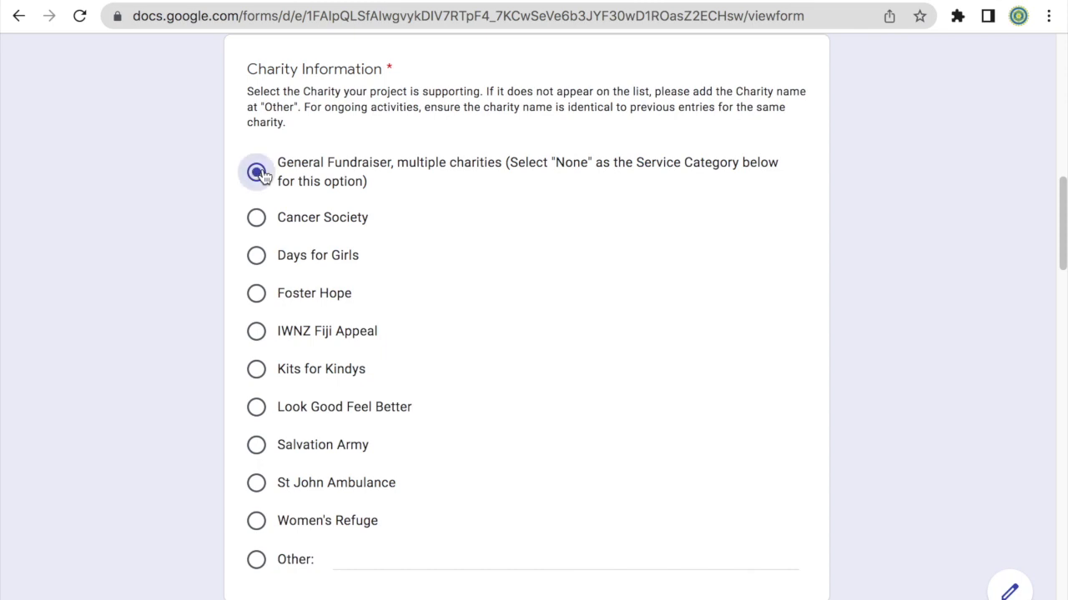
left_click_drag(508, 165, 779, 165)
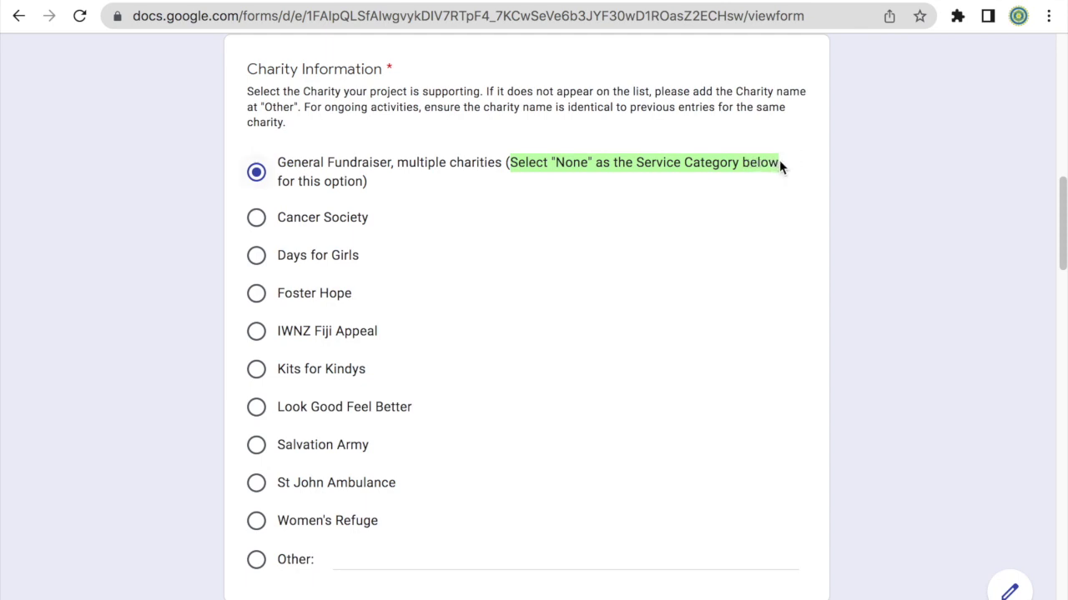
left_click(844, 200)
Enter 'Movie night' as brief details, mark the project as Club, and set service category to None.
scroll(844, 200, "down", 5)
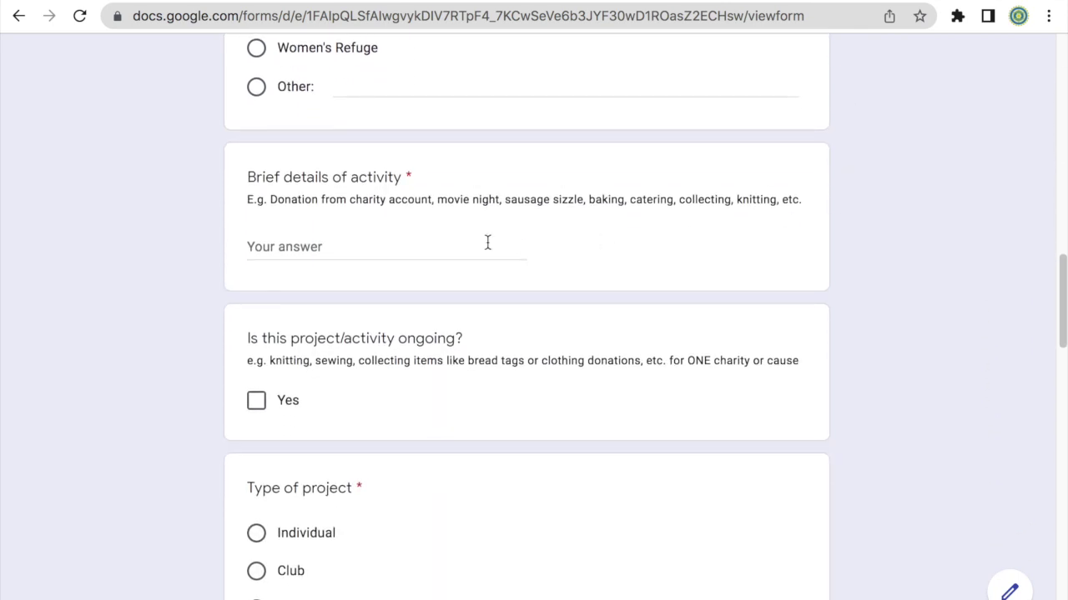
left_click(447, 246)
type("Movie night")
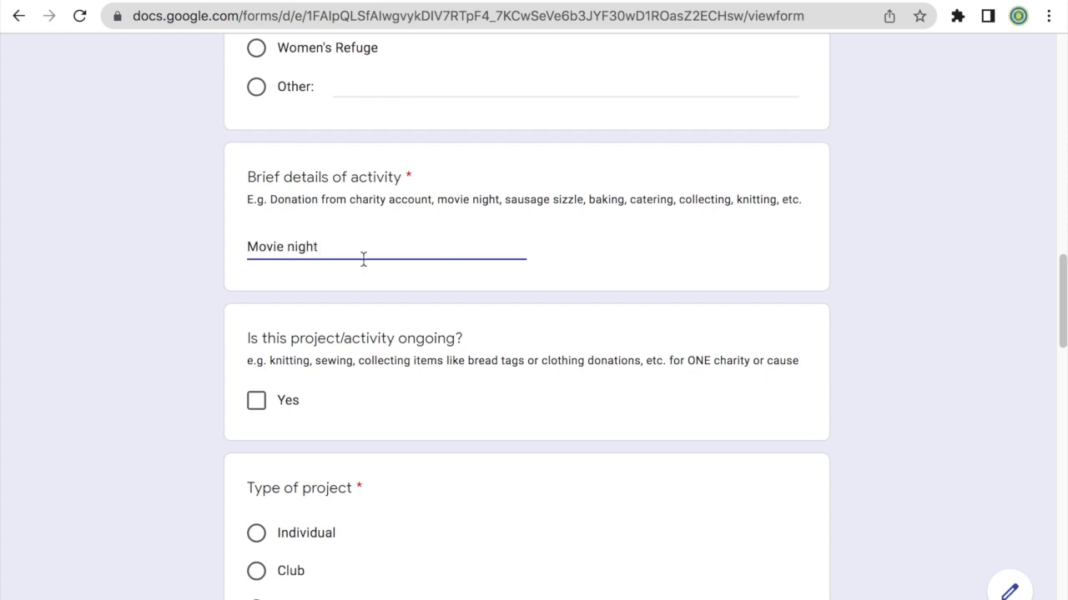
scroll(169, 325, "down", 1)
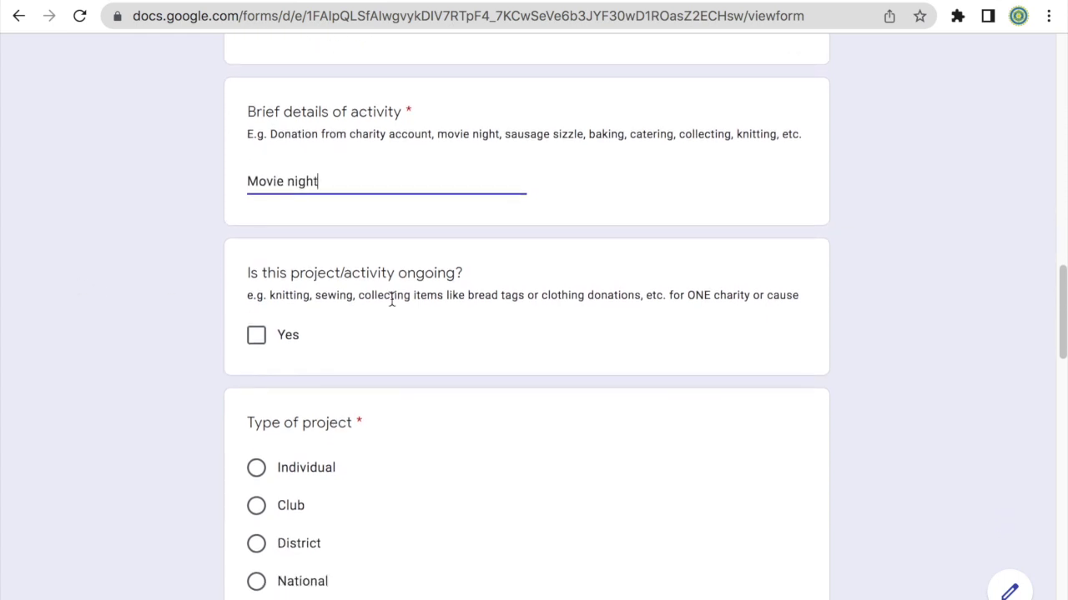
scroll(391, 300, "down", 3)
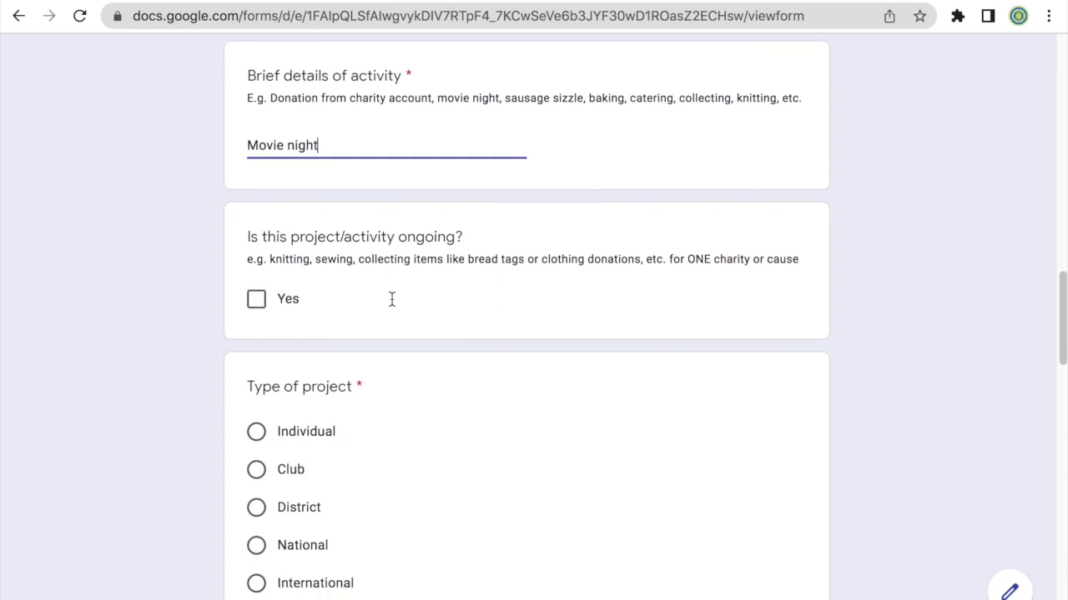
left_click(255, 287)
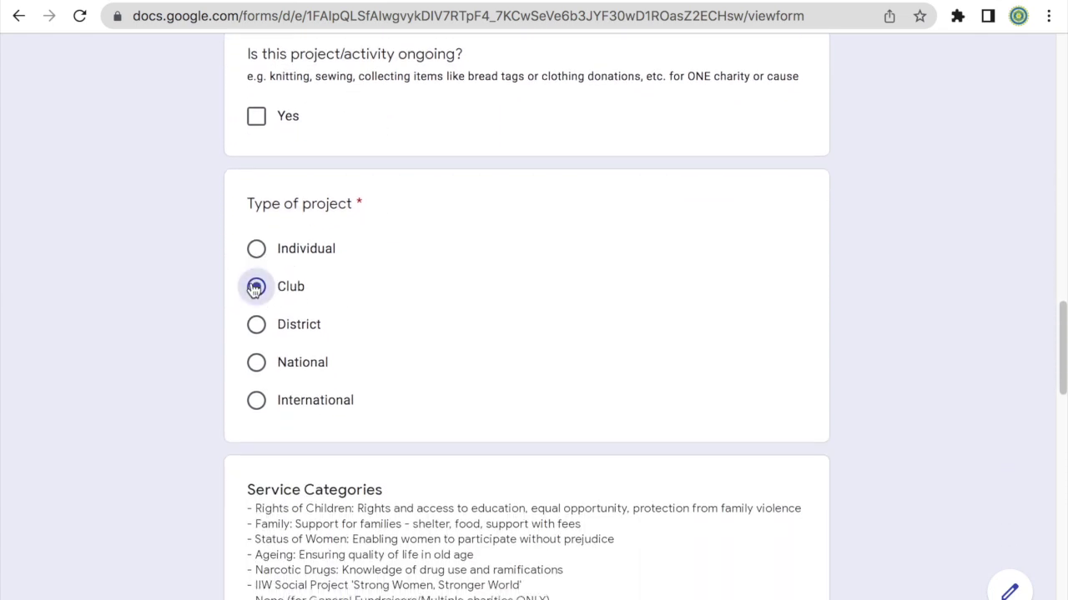
scroll(254, 288, "down", 3)
scroll(253, 289, "down", 3)
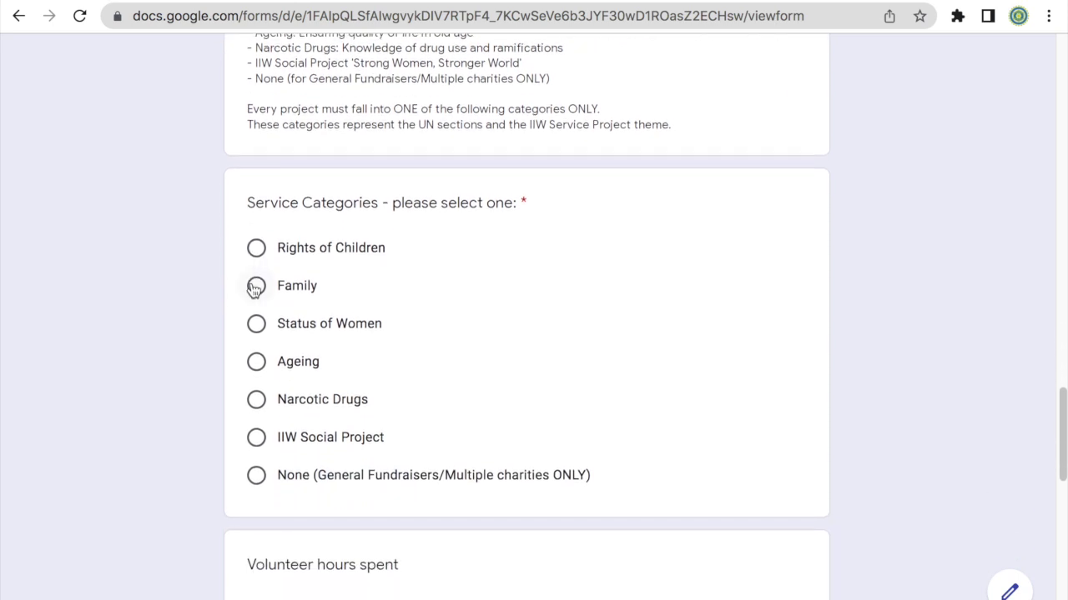
left_click(257, 476)
scroll(147, 386, "down", 4)
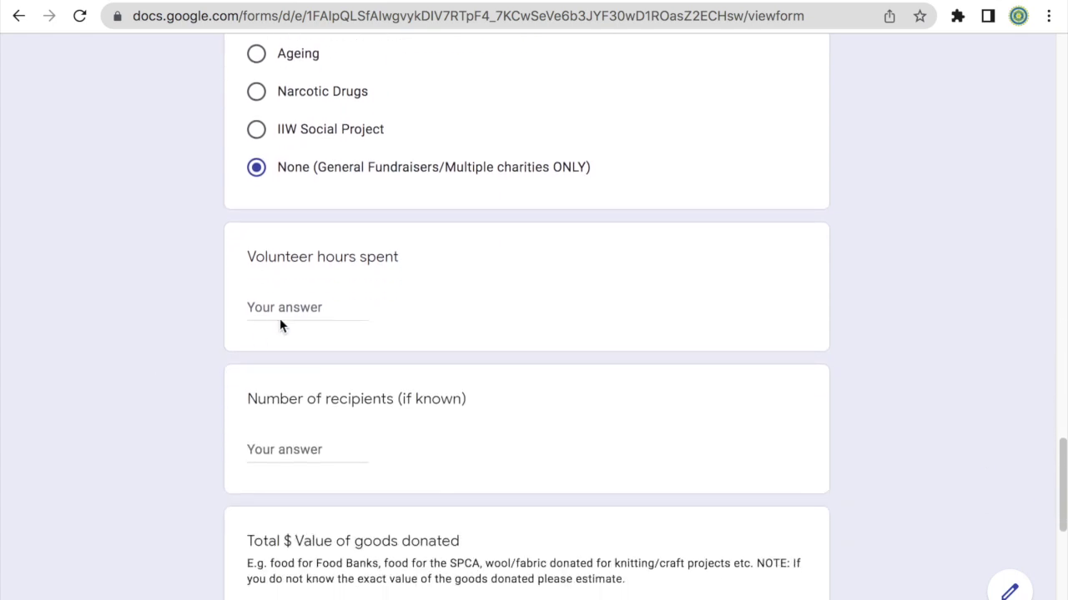
left_click(284, 307)
Enter 10 volunteer hours, 500 as value raised and 500 as amount donated, then submit.
type("10")
scroll(137, 337, "down", 2)
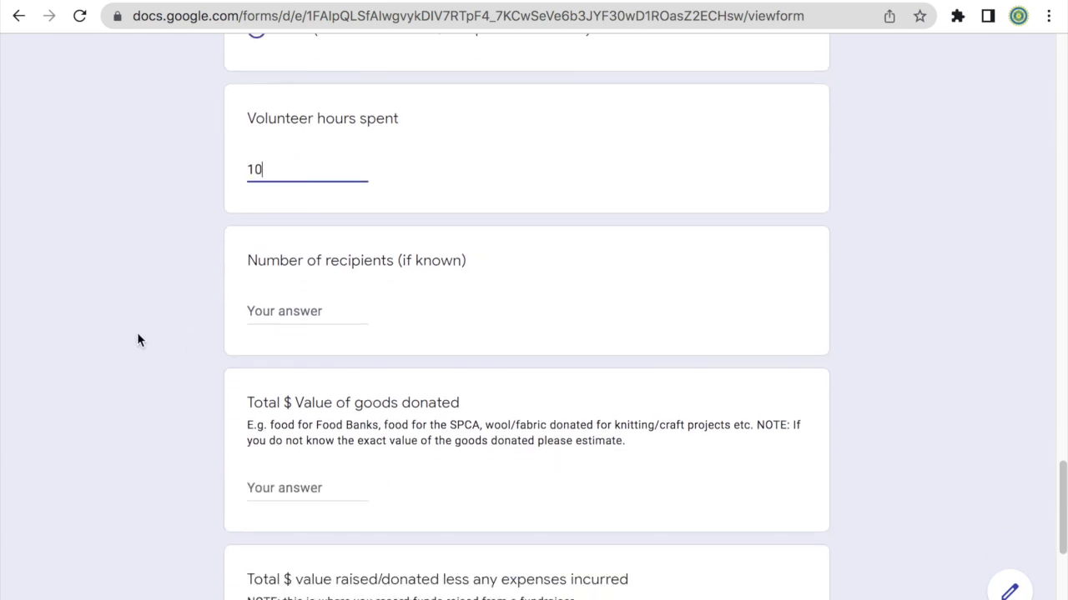
scroll(265, 314, "down", 2)
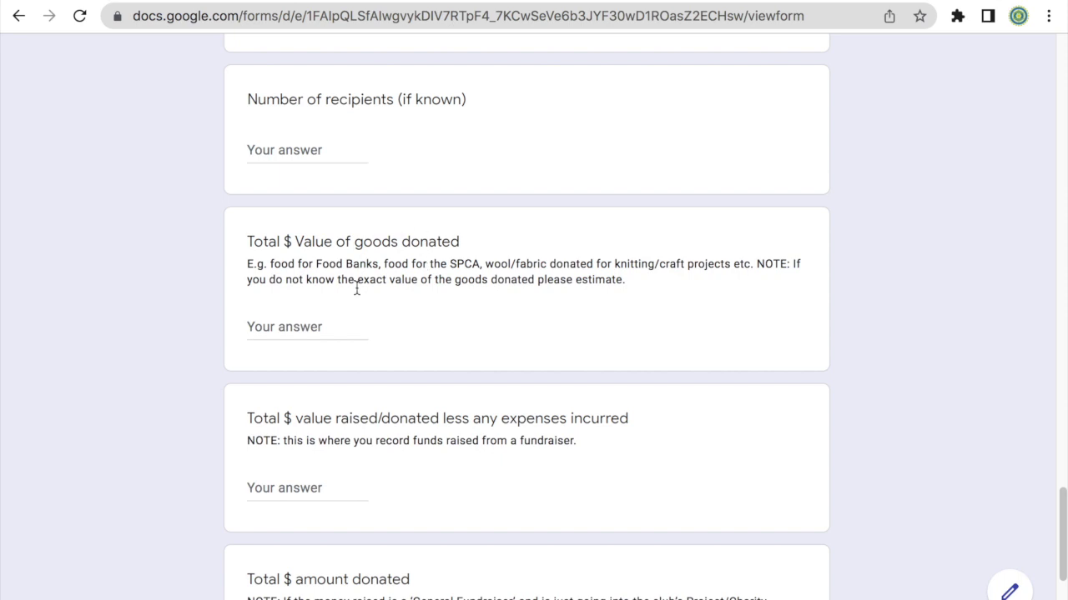
scroll(390, 296, "down", 2)
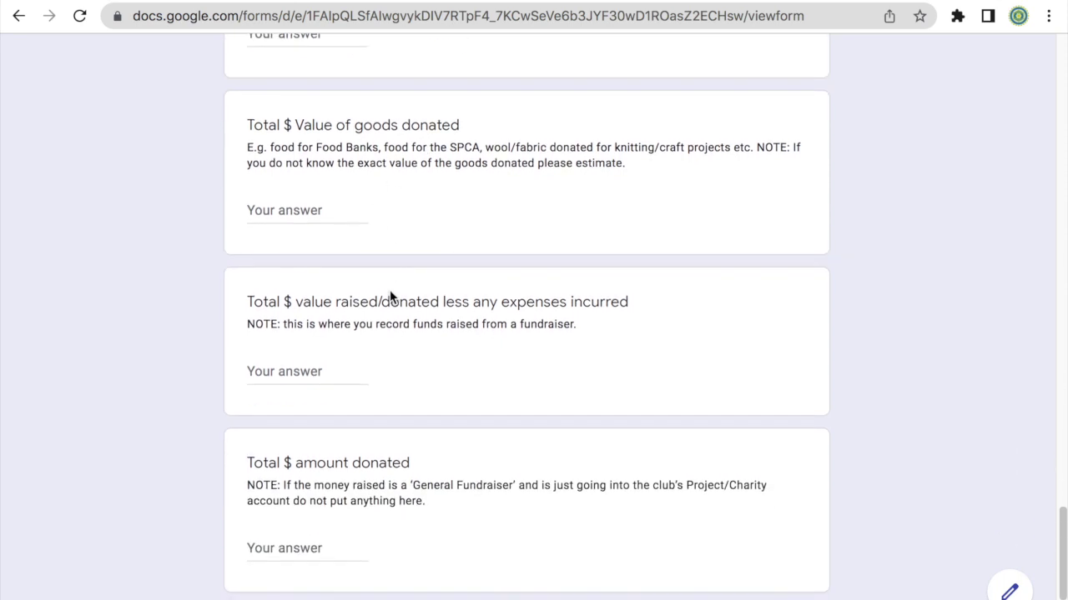
left_click(310, 377)
type("500")
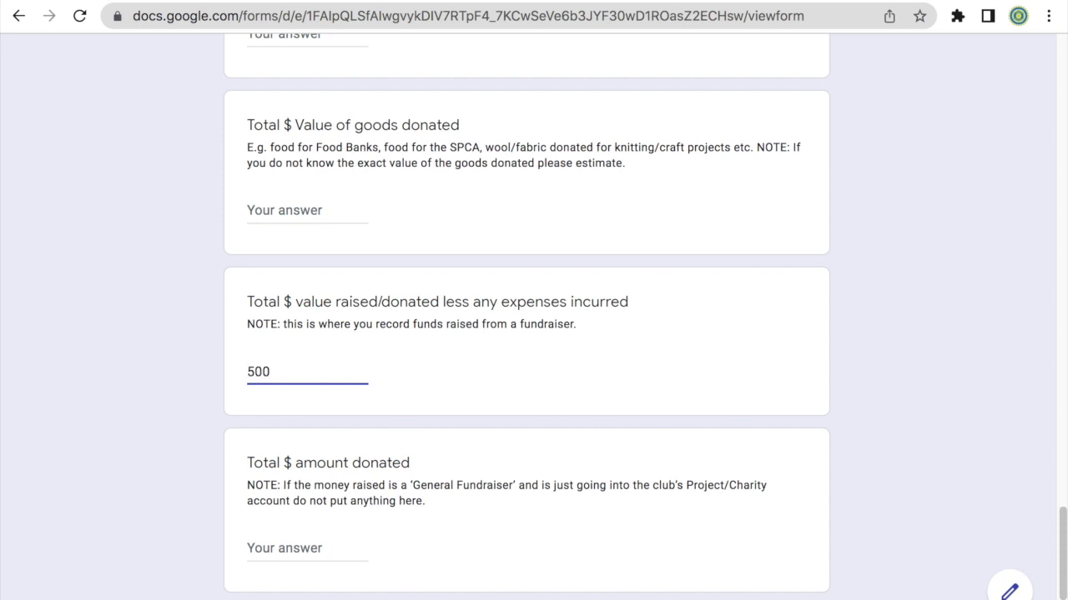
scroll(151, 370, "down", 1)
left_click(298, 450)
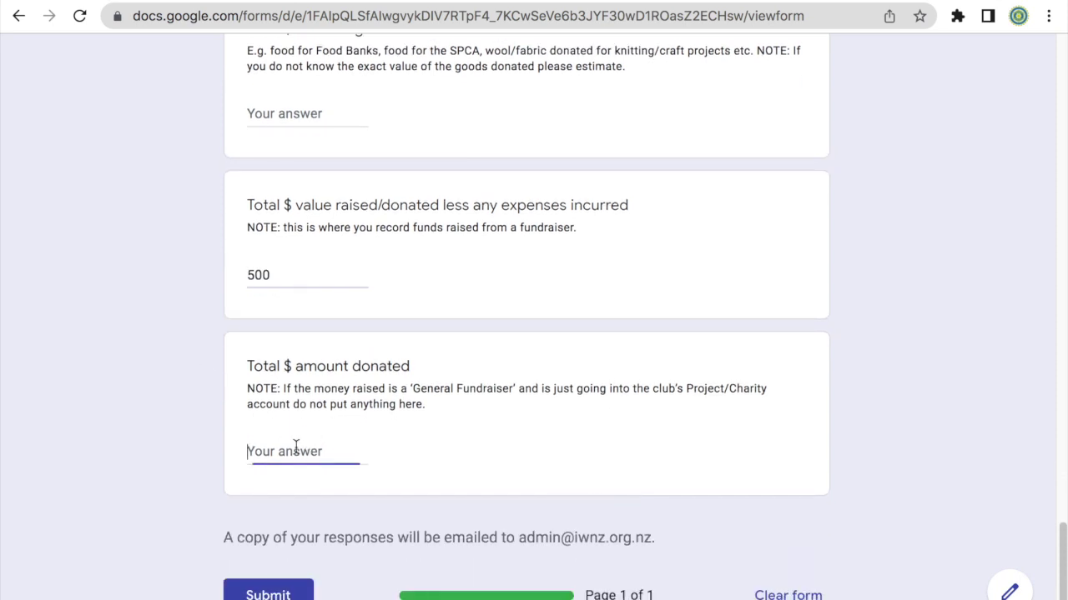
type("500")
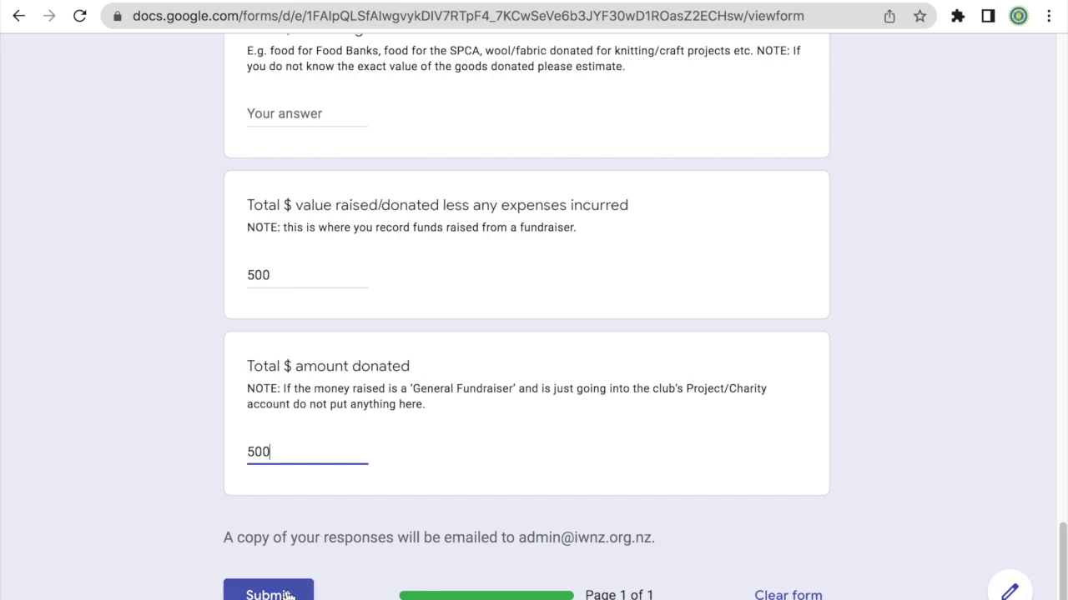
left_click(297, 587)
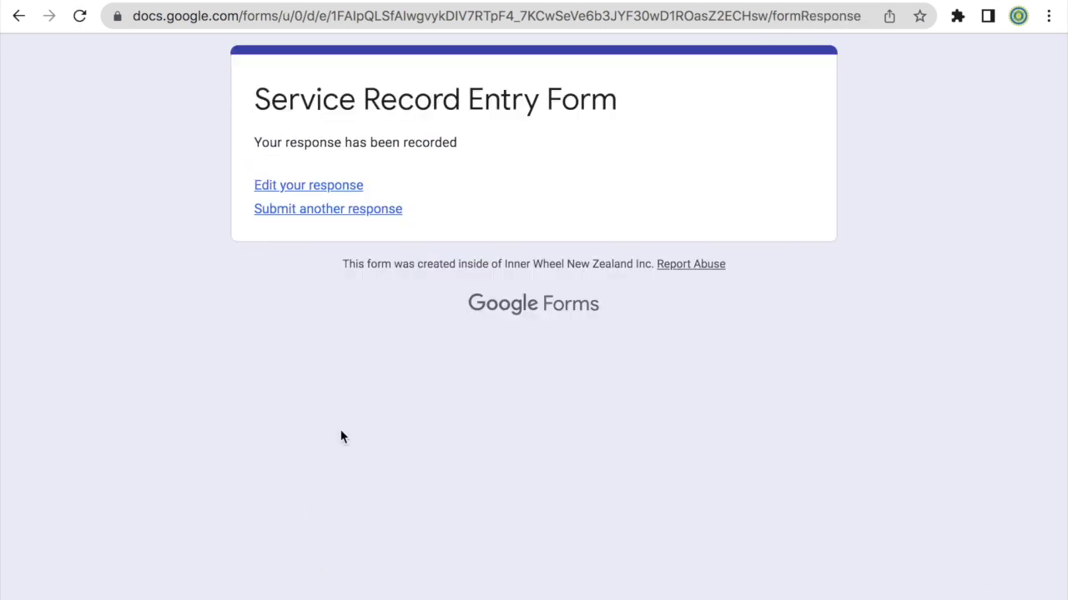
Start a new response with club Aotea, district NZ291, and Other selected as the charity.
left_click(389, 212)
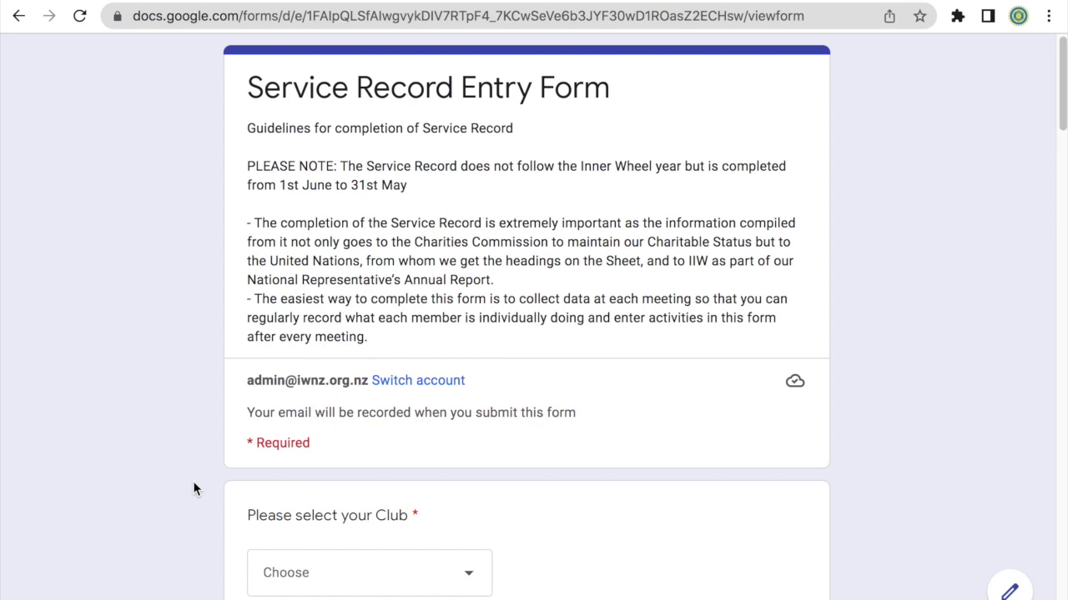
left_click(303, 572)
left_click(298, 213)
scroll(296, 209, "down", 5)
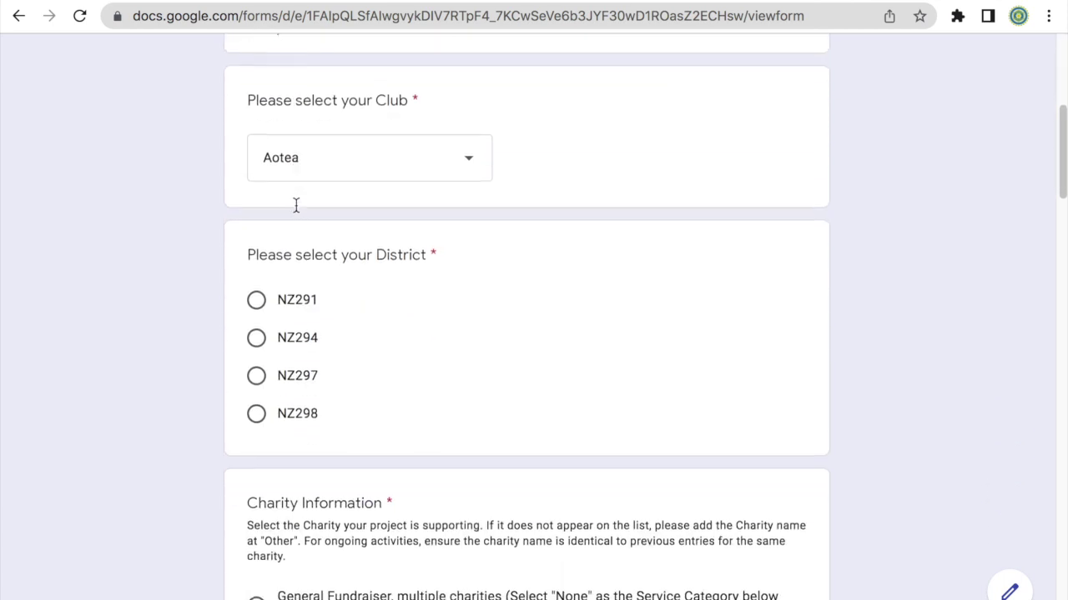
left_click(257, 298)
scroll(257, 301, "down", 5)
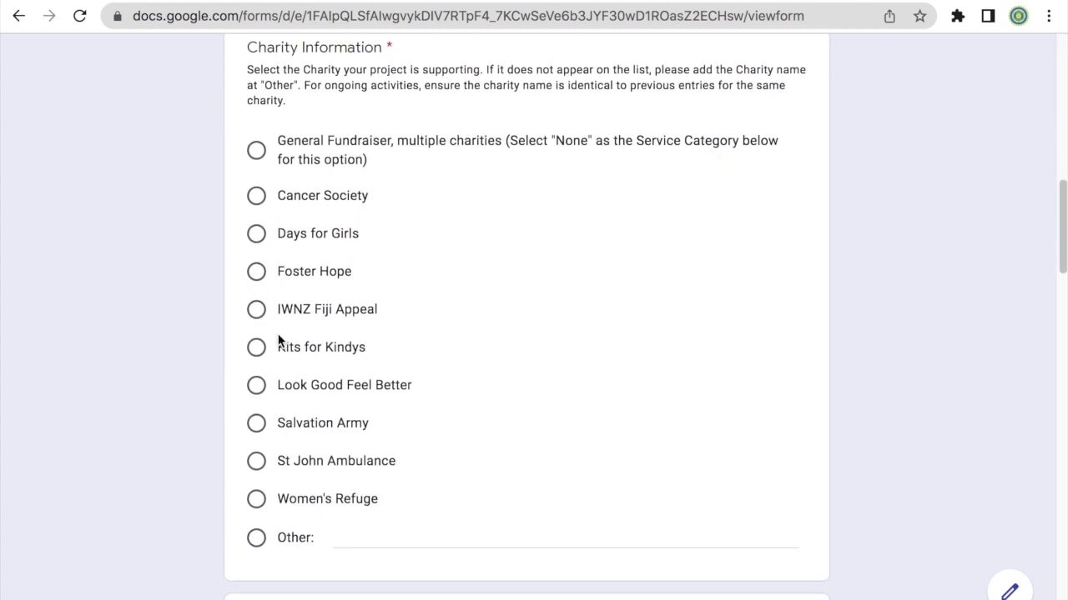
left_click(257, 539)
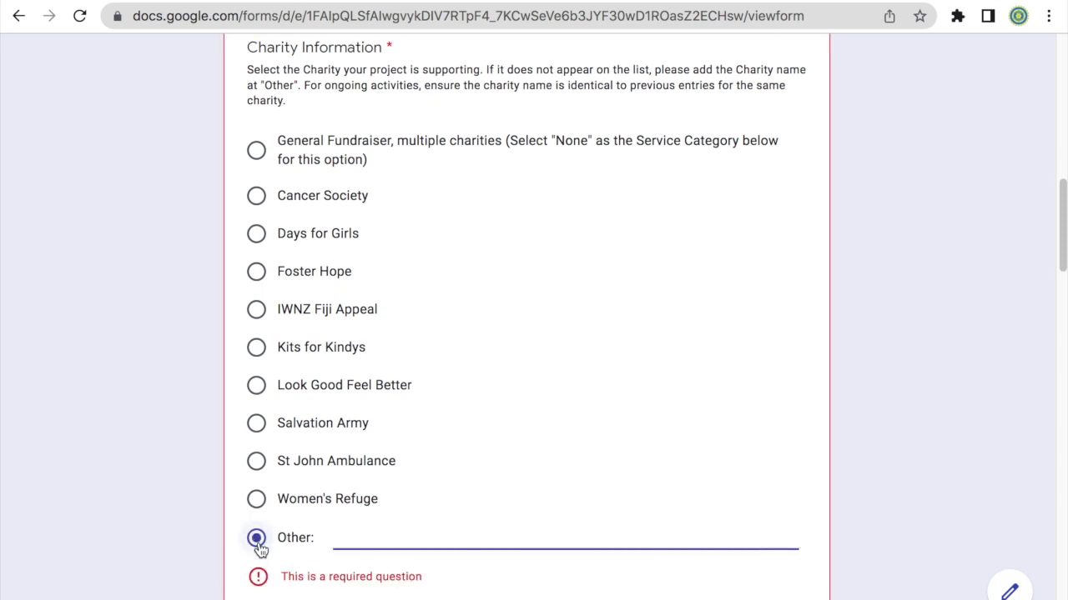
Enter 'Neonatal Care Unit Auckland Hospital' as the charity and 'Knitting hats' as the activity, and tick Yes for ongoing.
type("Neona")
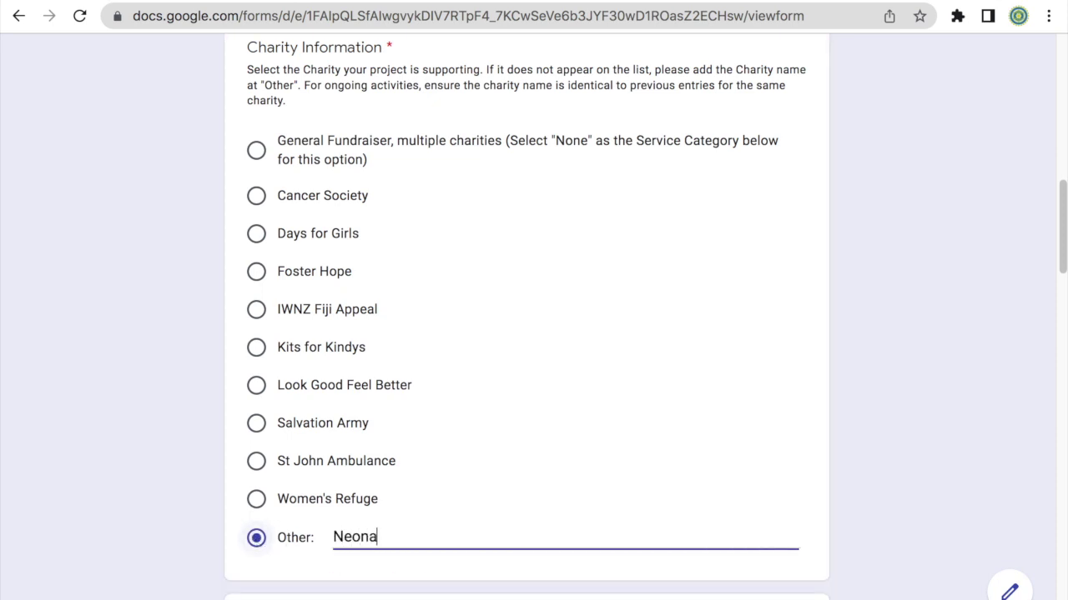
type("tal Care Uni")
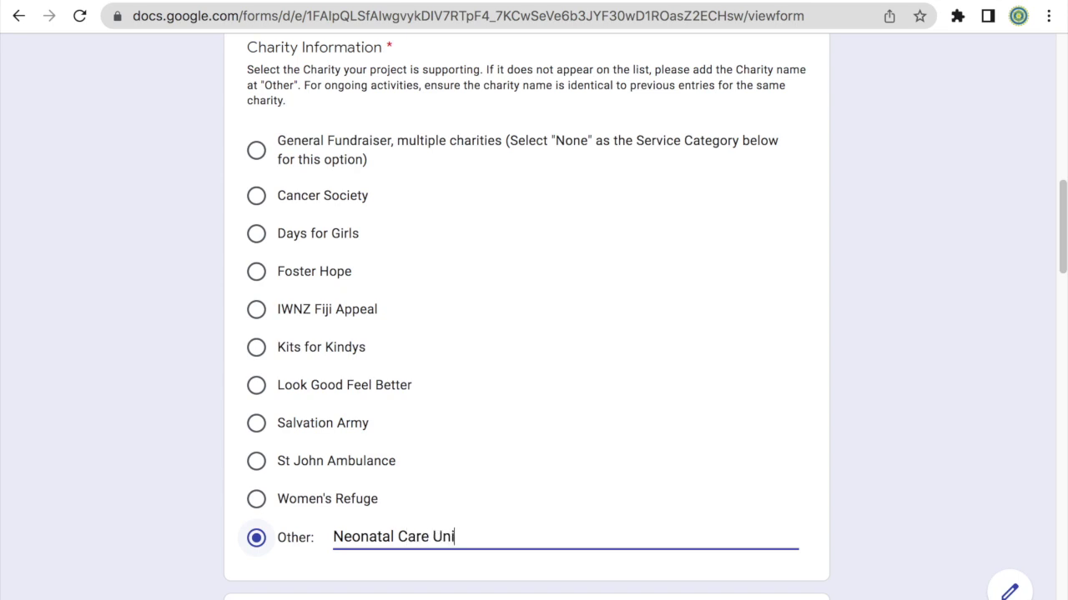
type("t Auckland Hos")
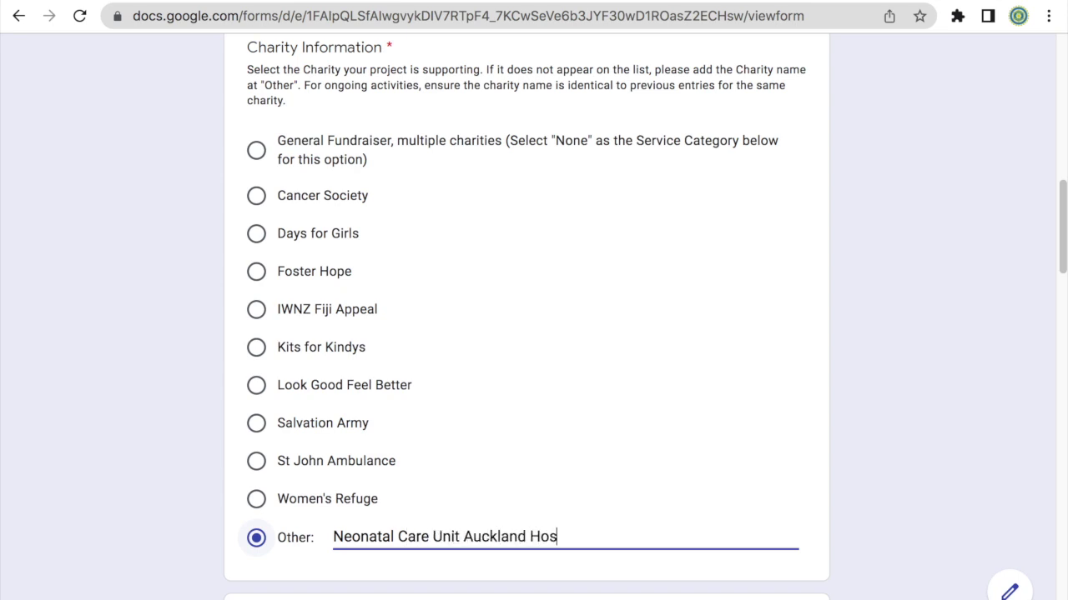
type("pital")
scroll(534, 317, "down", 4)
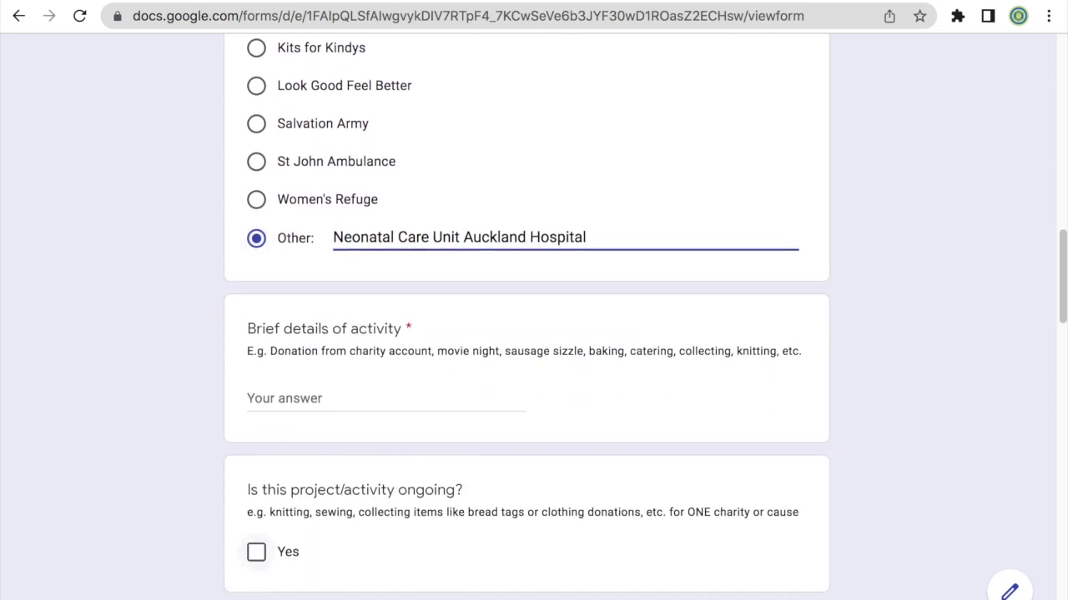
left_click(303, 392)
type("K")
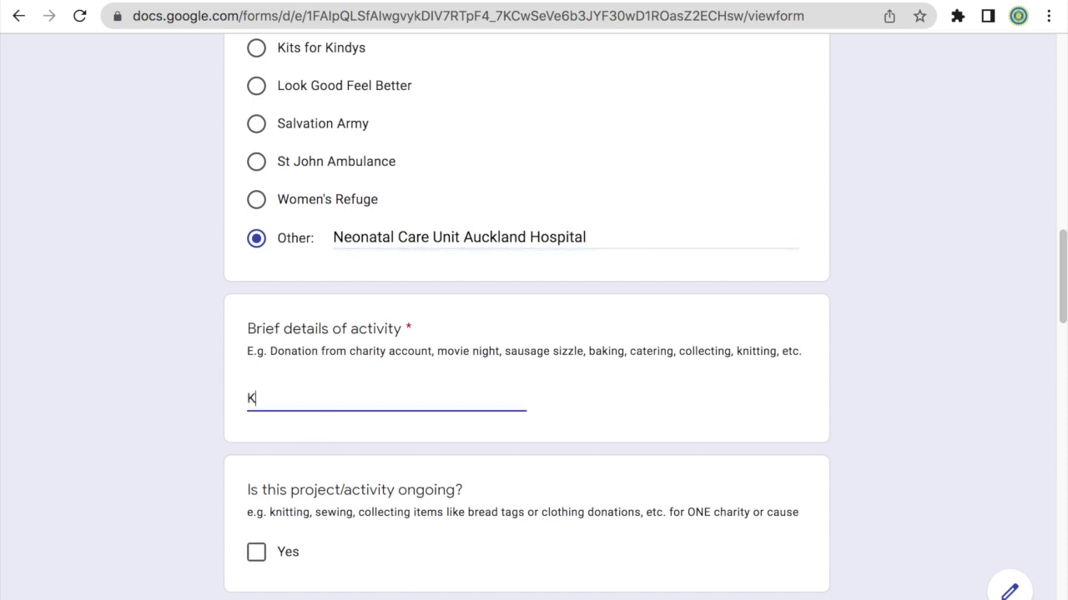
type("nitting hats")
scroll(267, 429, "down", 1)
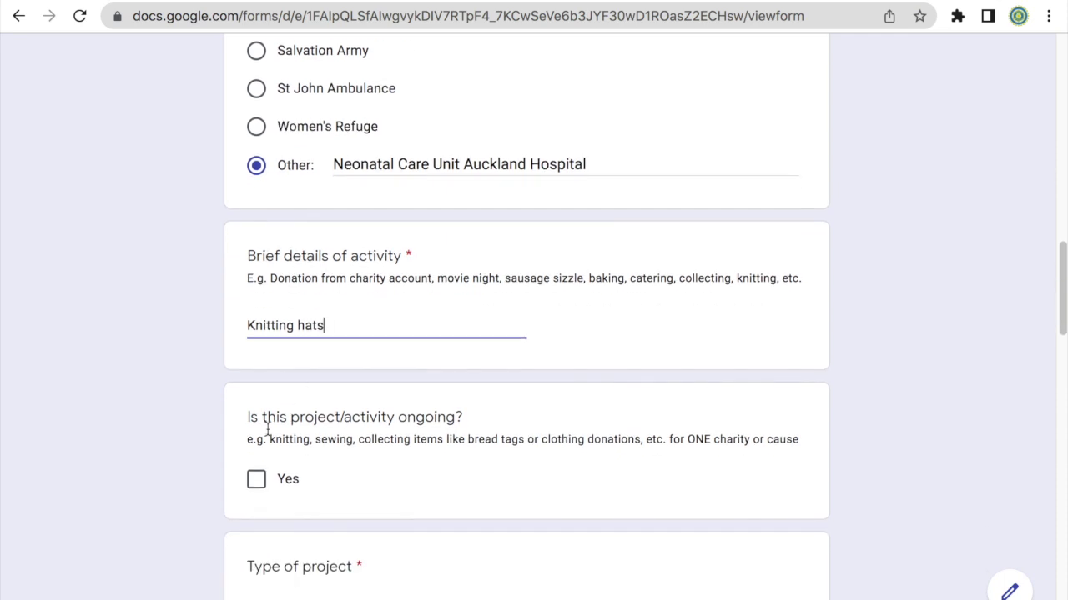
left_click(257, 483)
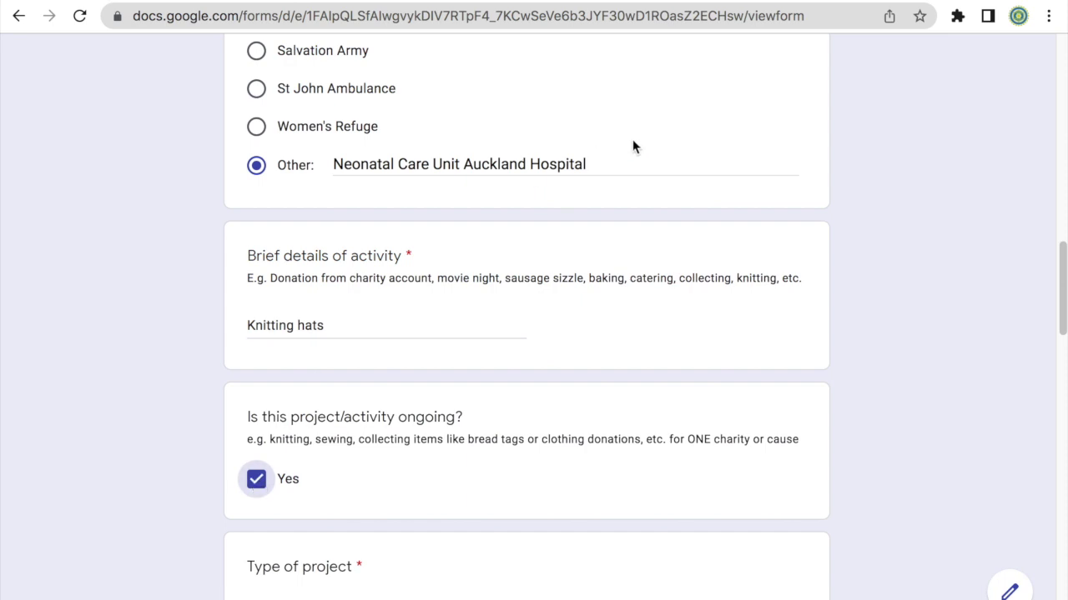
left_click_drag(601, 164, 335, 167)
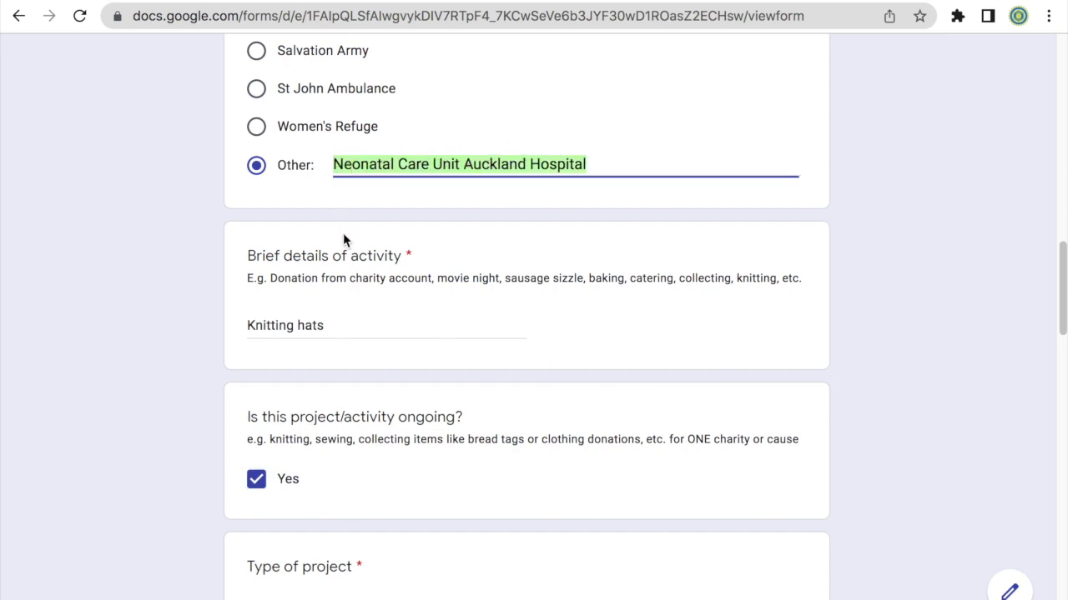
left_click_drag(342, 326, 241, 338)
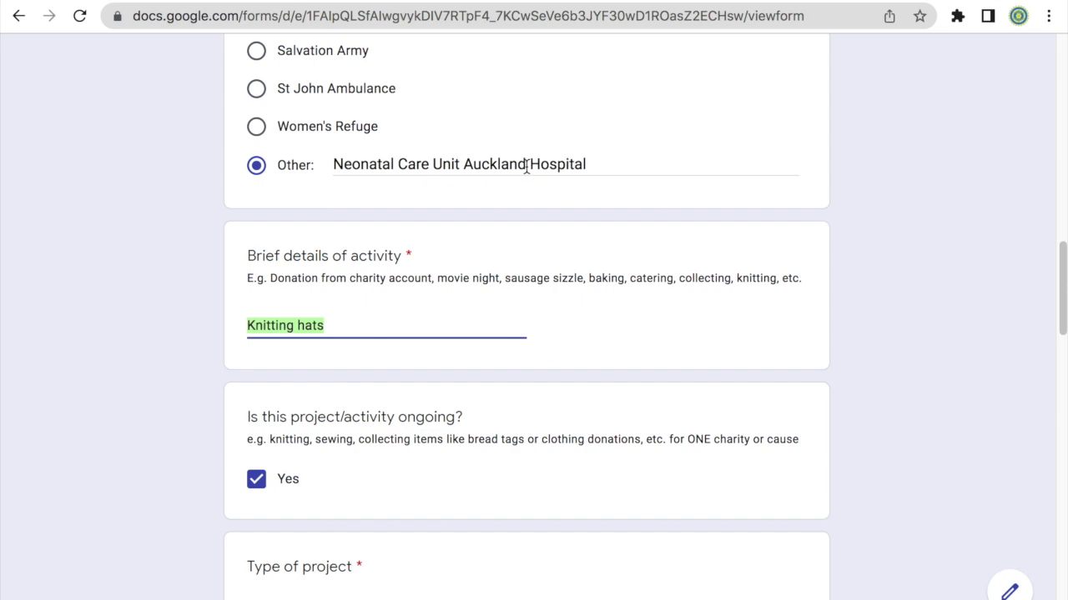
left_click_drag(586, 165, 330, 170)
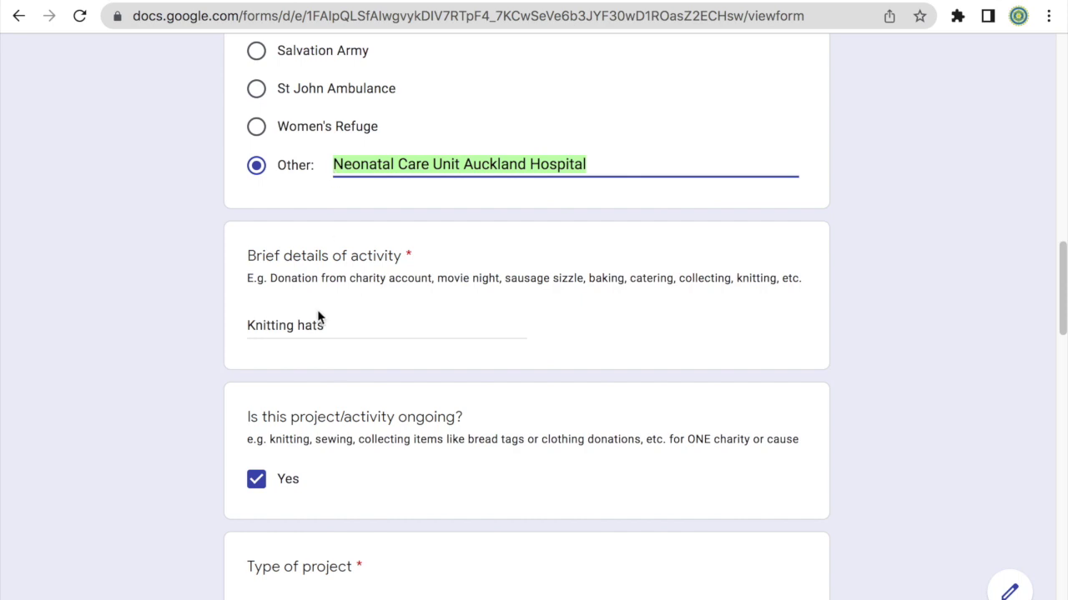
left_click_drag(325, 326, 230, 330)
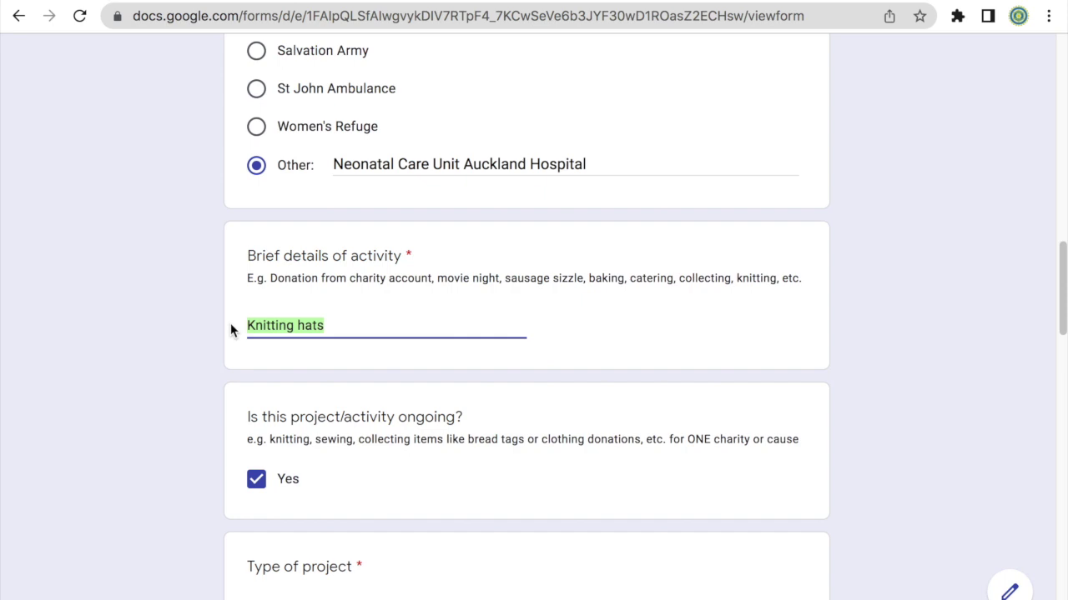
left_click(231, 330)
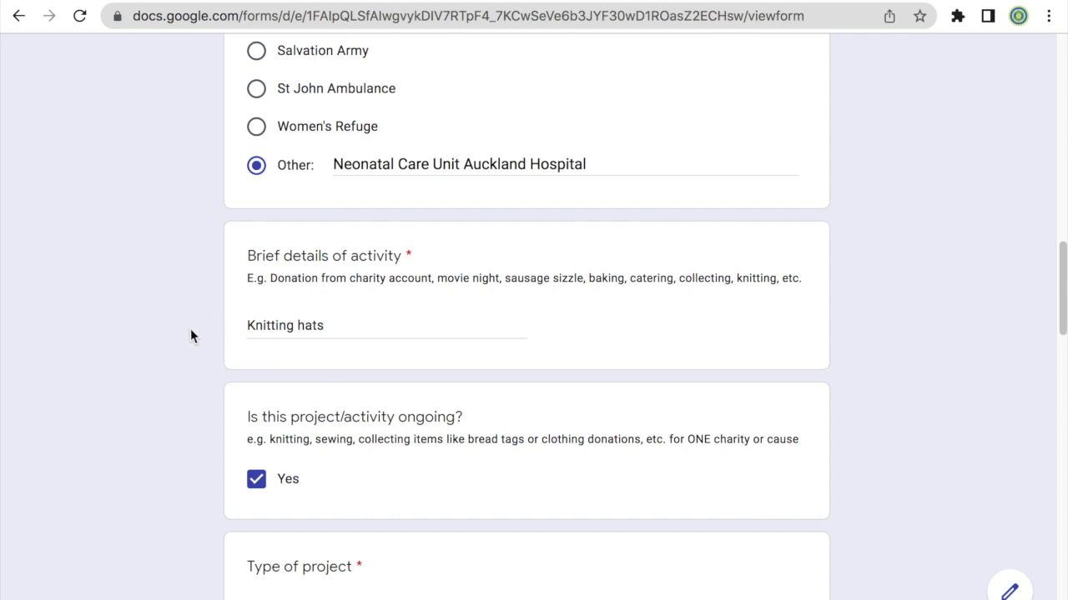
scroll(190, 329, "down", 4)
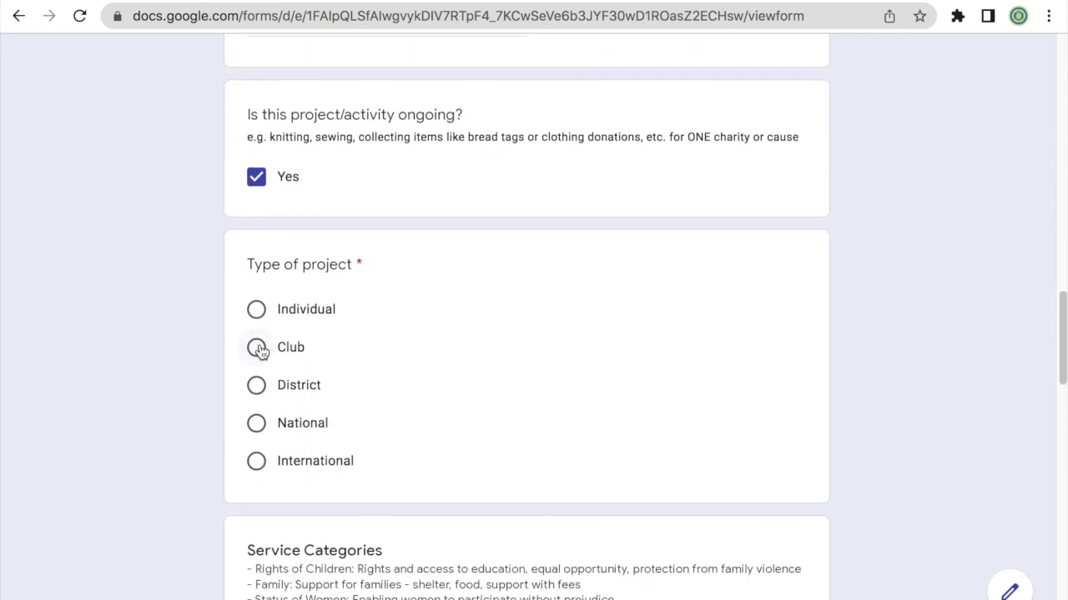
Choose Club as the project type and Rights of Children as the service category.
left_click(257, 349)
scroll(149, 329, "down", 5)
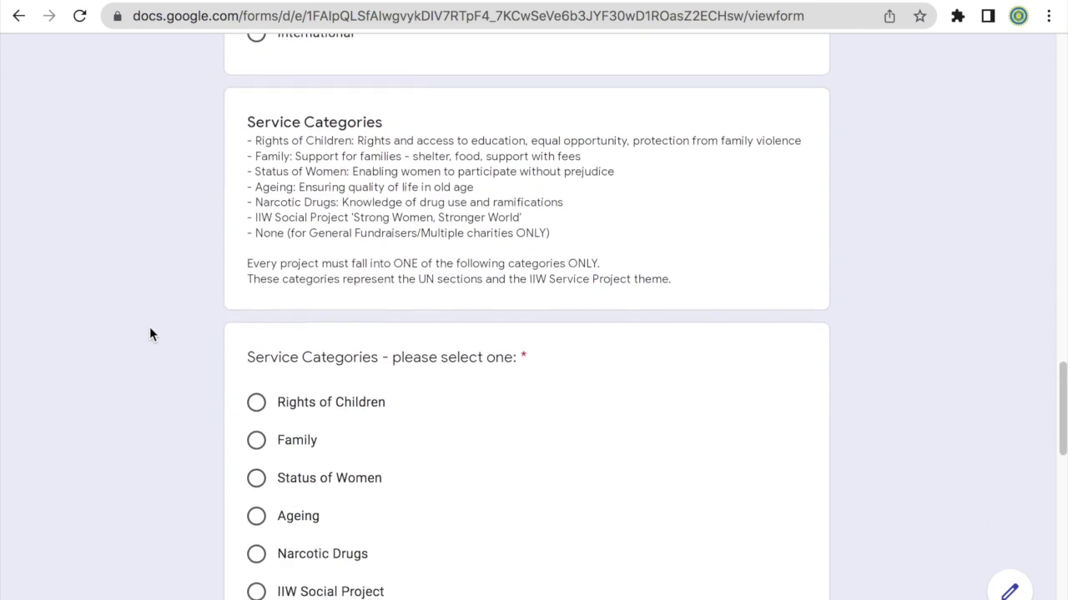
scroll(149, 328, "down", 1)
left_click(257, 320)
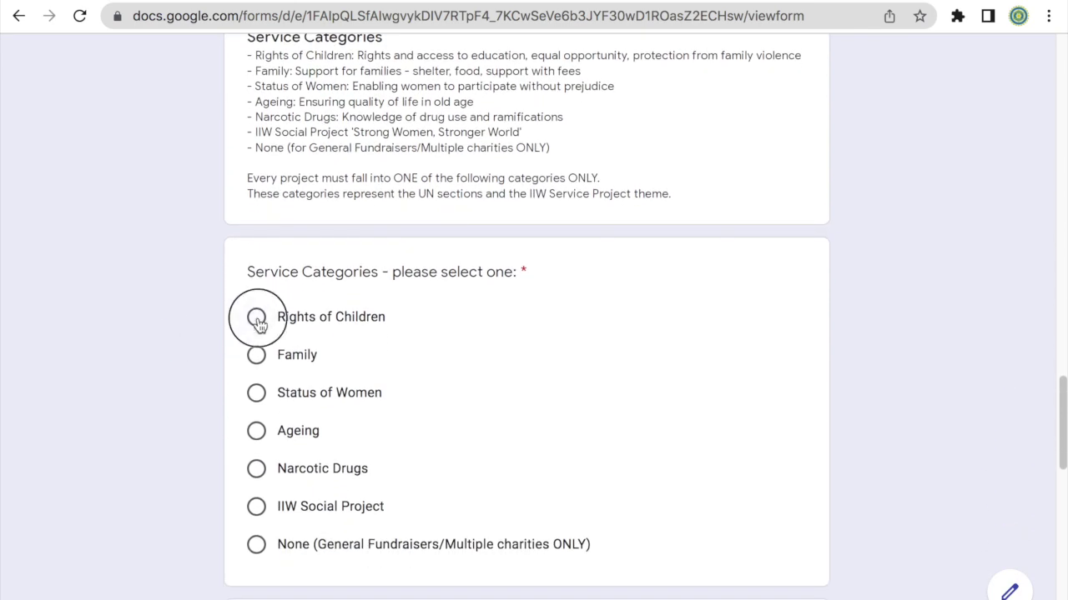
scroll(184, 334, "down", 4)
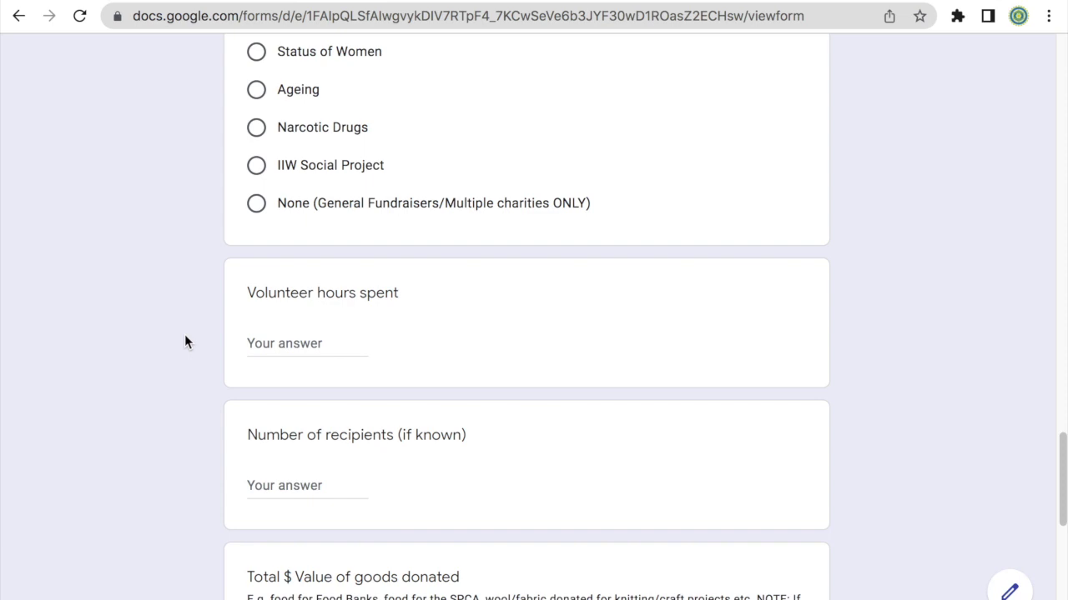
Enter 30 volunteer hours and 8 recipients.
left_click(267, 343)
type("30")
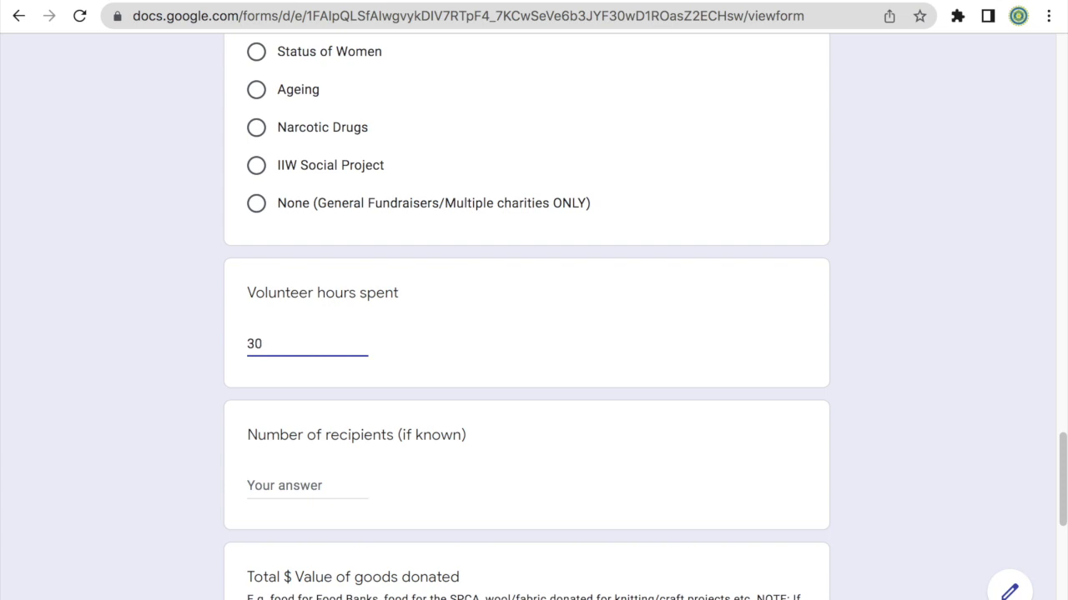
scroll(266, 343, "down", 3)
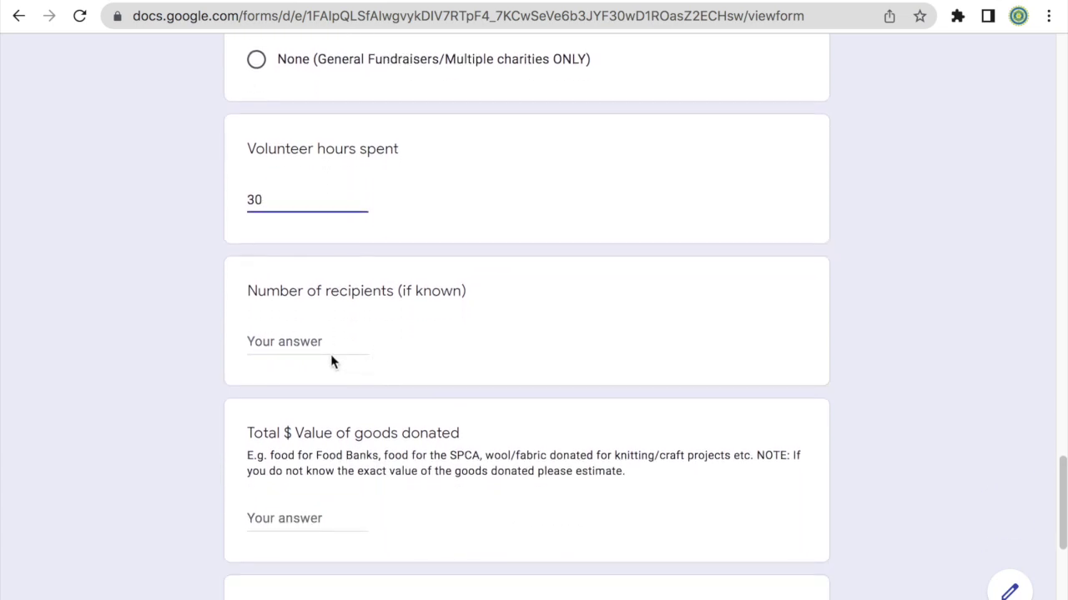
left_click(325, 341)
type("8")
scroll(317, 342, "down", 3)
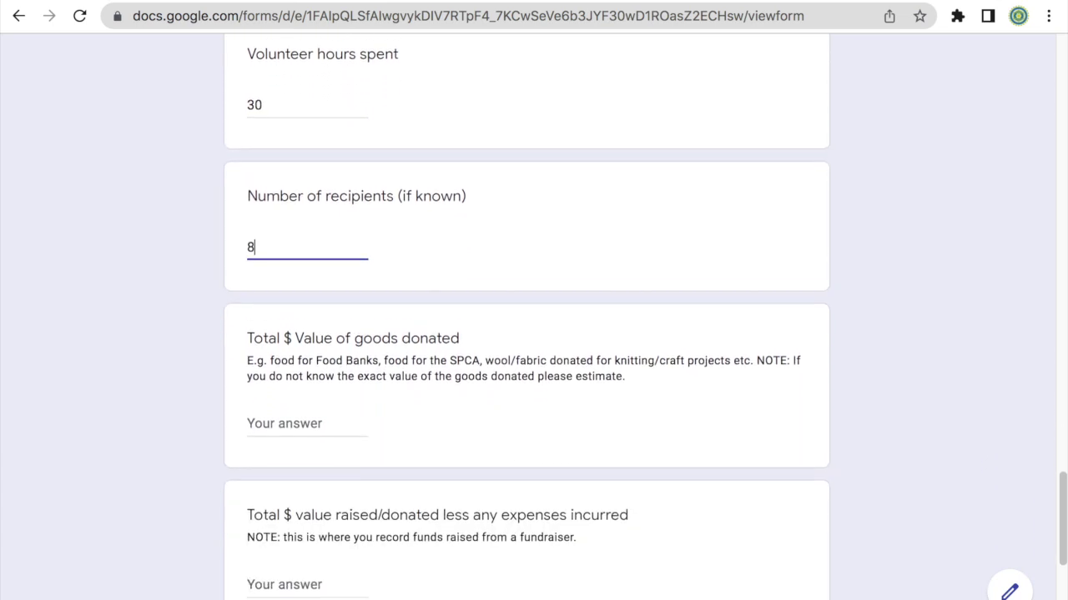
Enter 40 as the value of goods and 40 as the total amount donated, then submit the form.
left_click(283, 396)
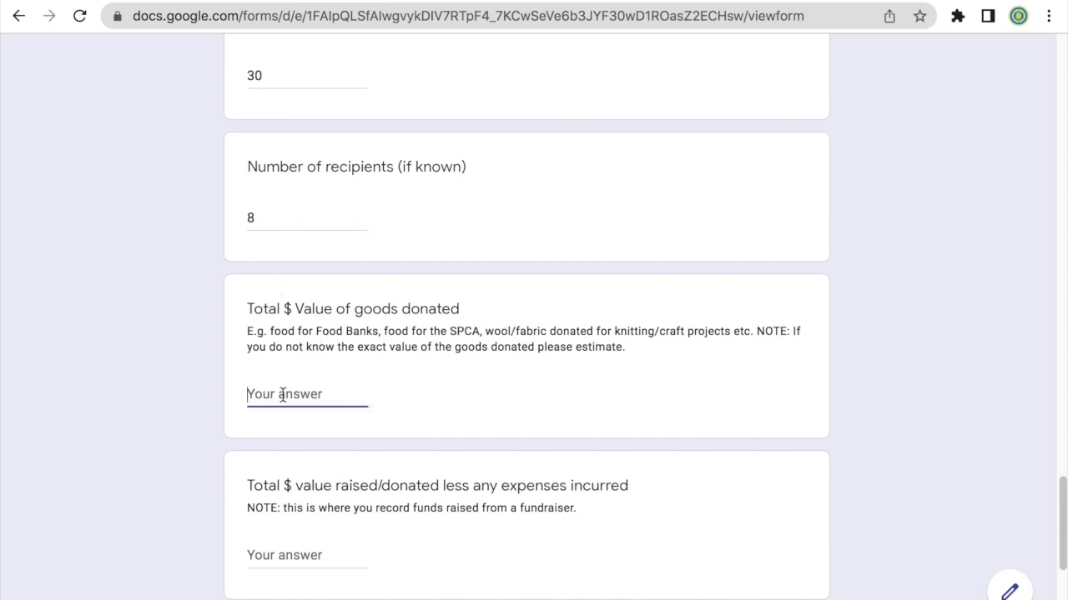
type("40")
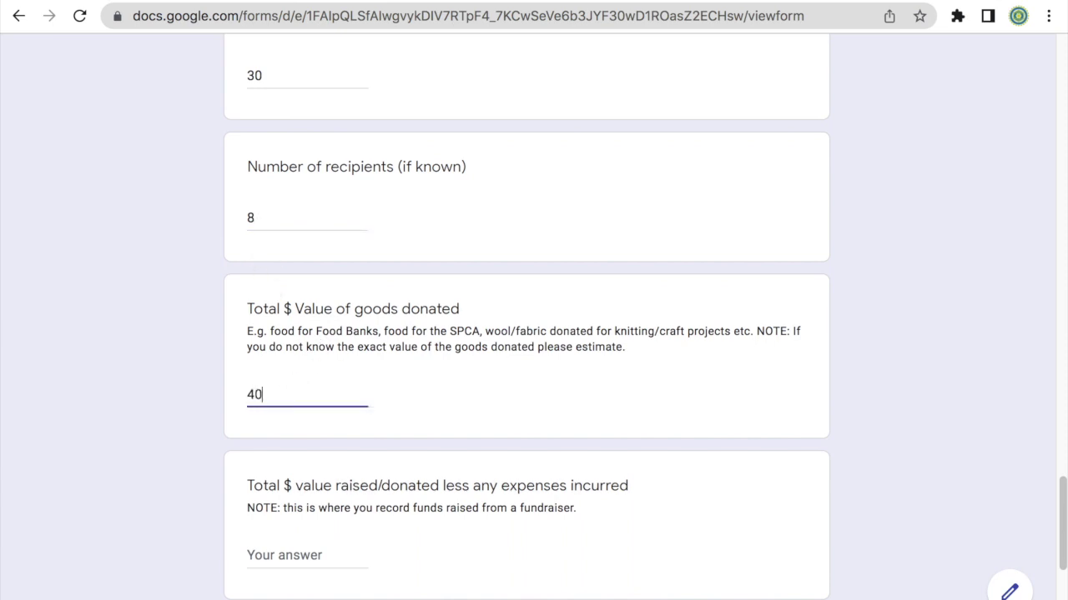
scroll(438, 293, "down", 3)
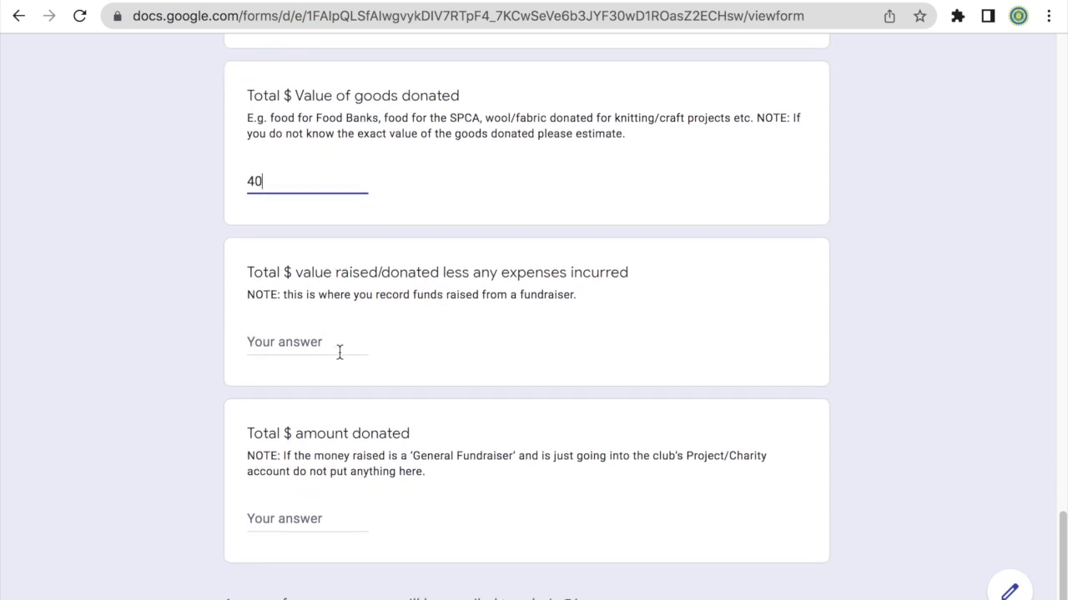
scroll(345, 350, "down", 1)
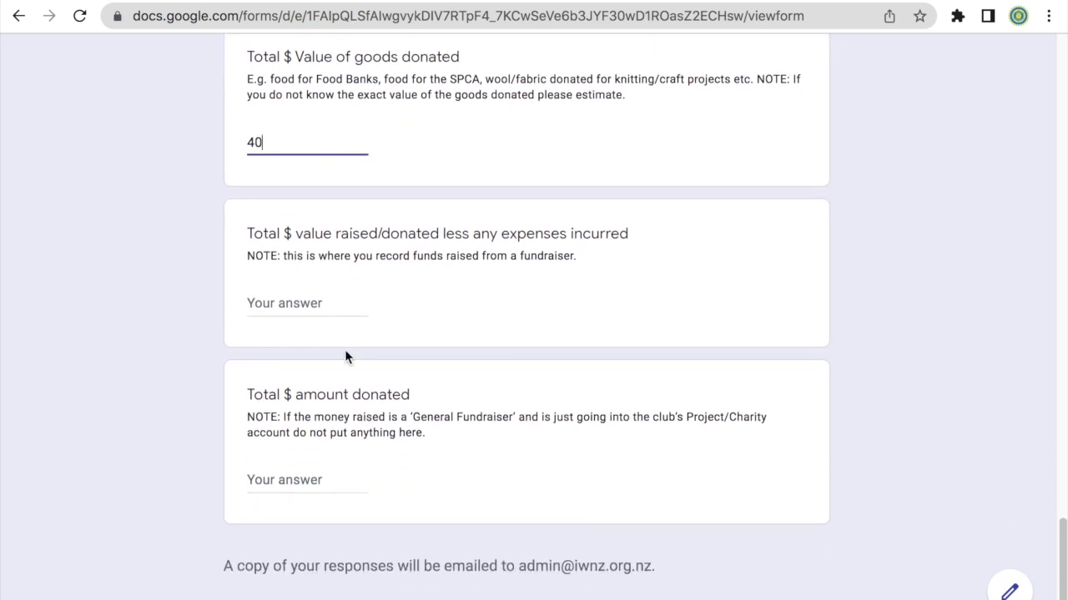
left_click(293, 479)
type("40")
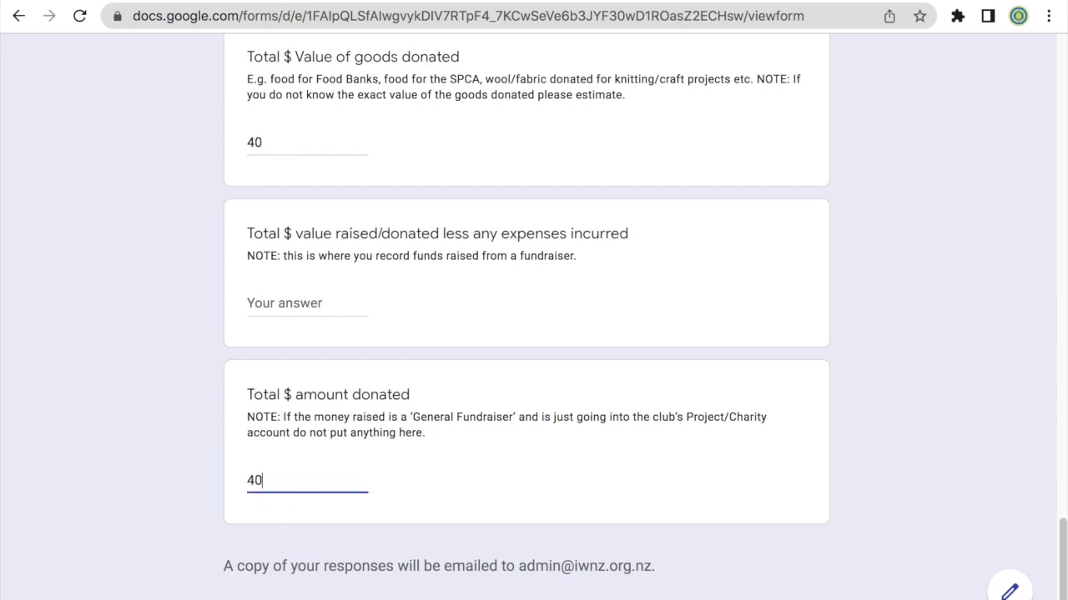
key("Return")
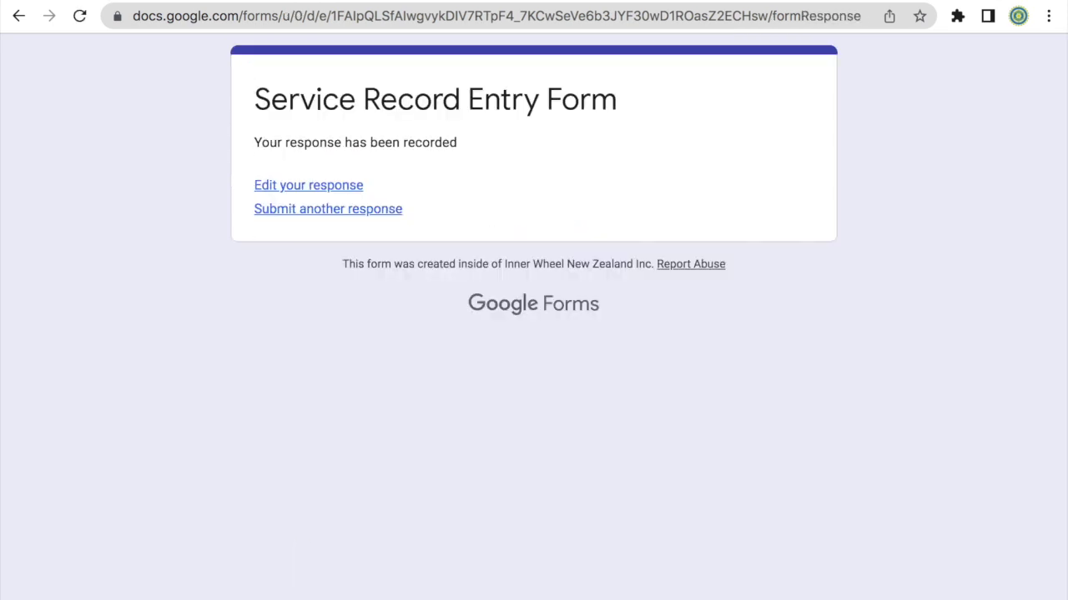